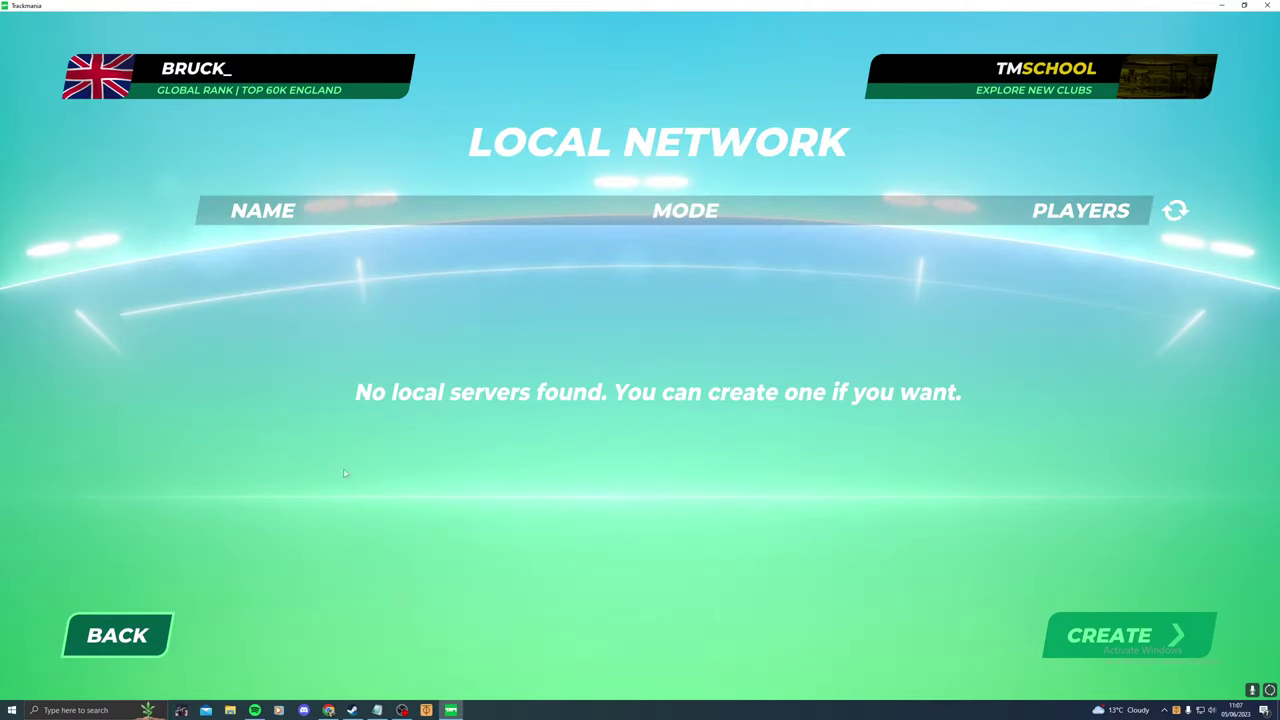
Back out of Trackmania's Local menu and bring up my.zerotier.com's Networks page in Chrome.
{"action": "left_click", "coordinate": [165, 618]}
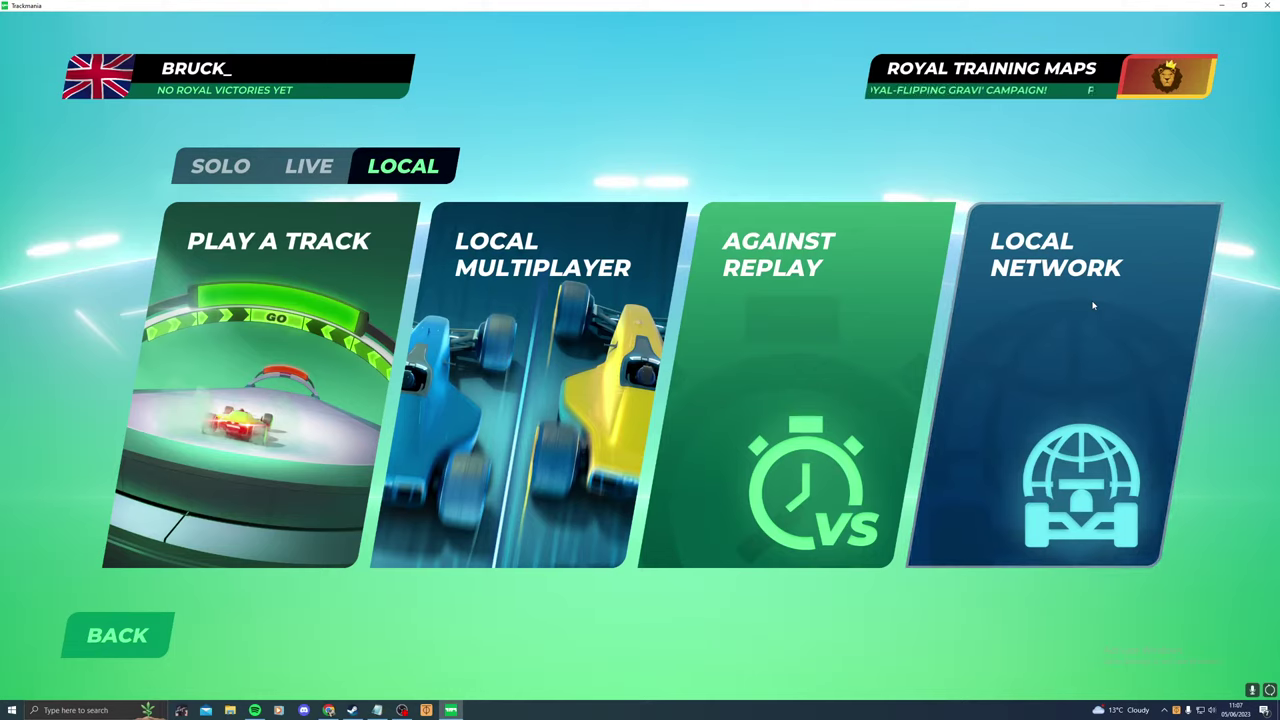
{"action": "left_click", "coordinate": [328, 710]}
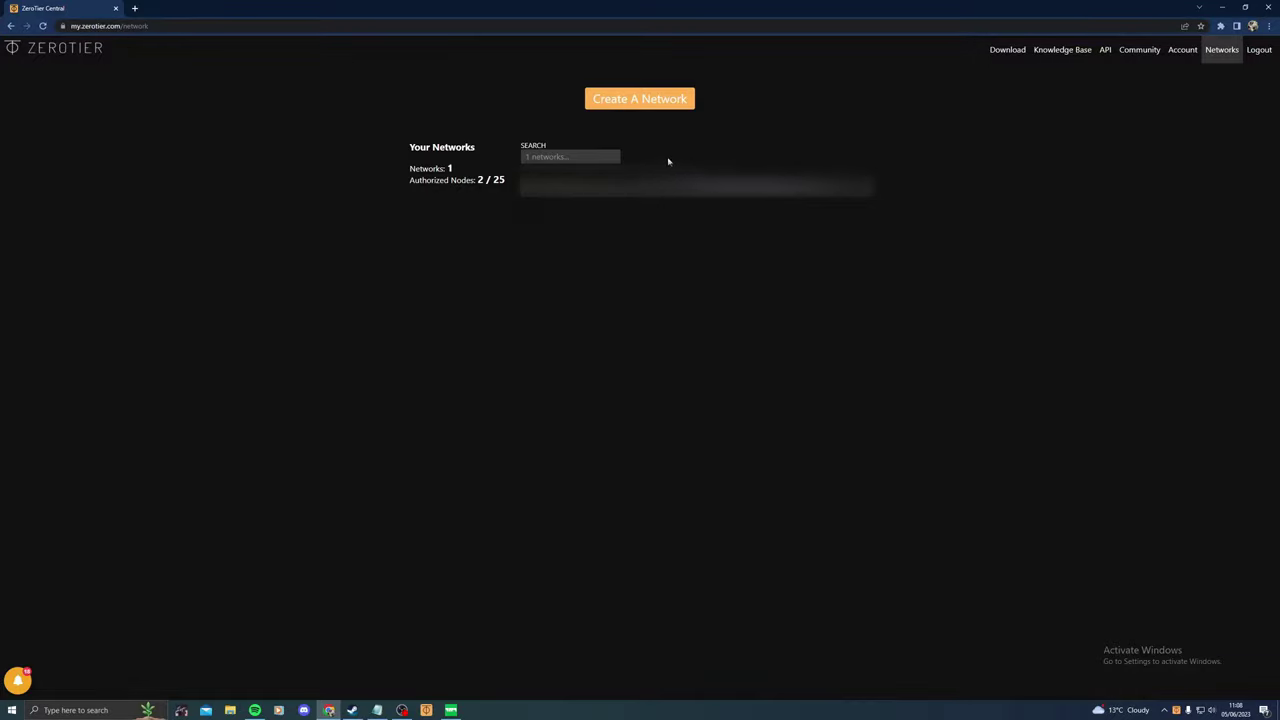
{"action": "left_click", "coordinate": [672, 101]}
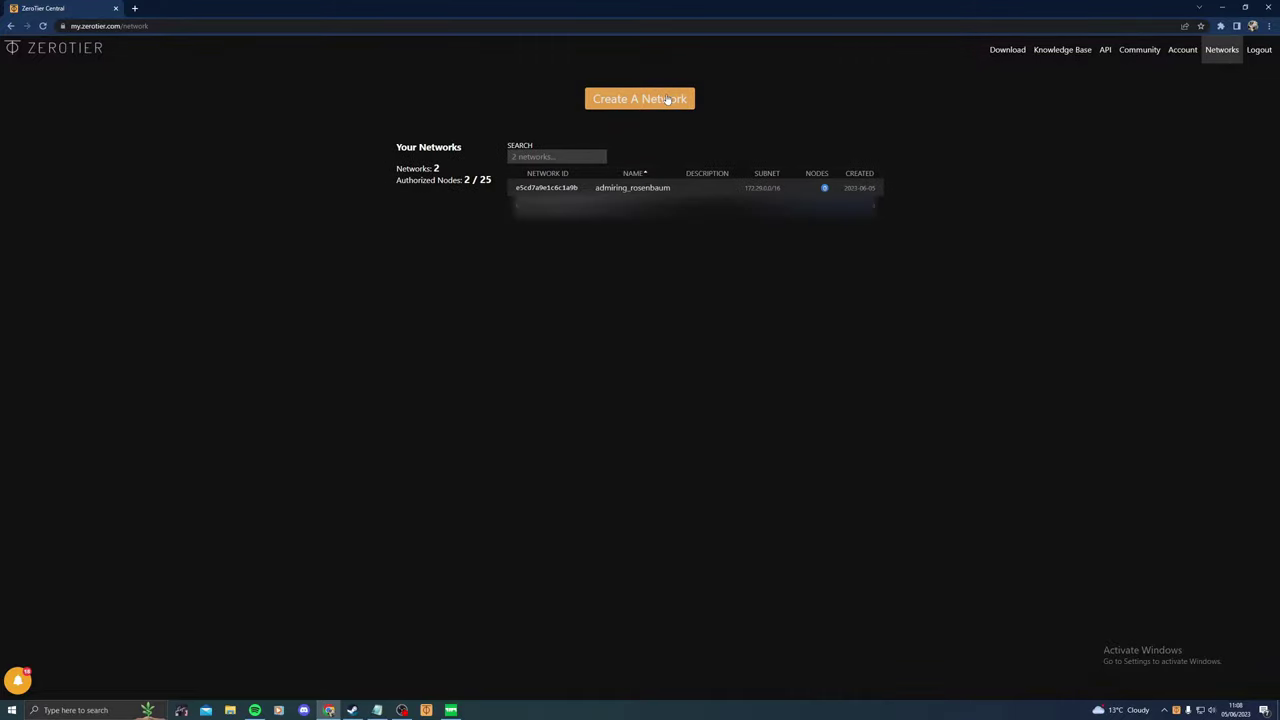
{"action": "left_click", "coordinate": [580, 189]}
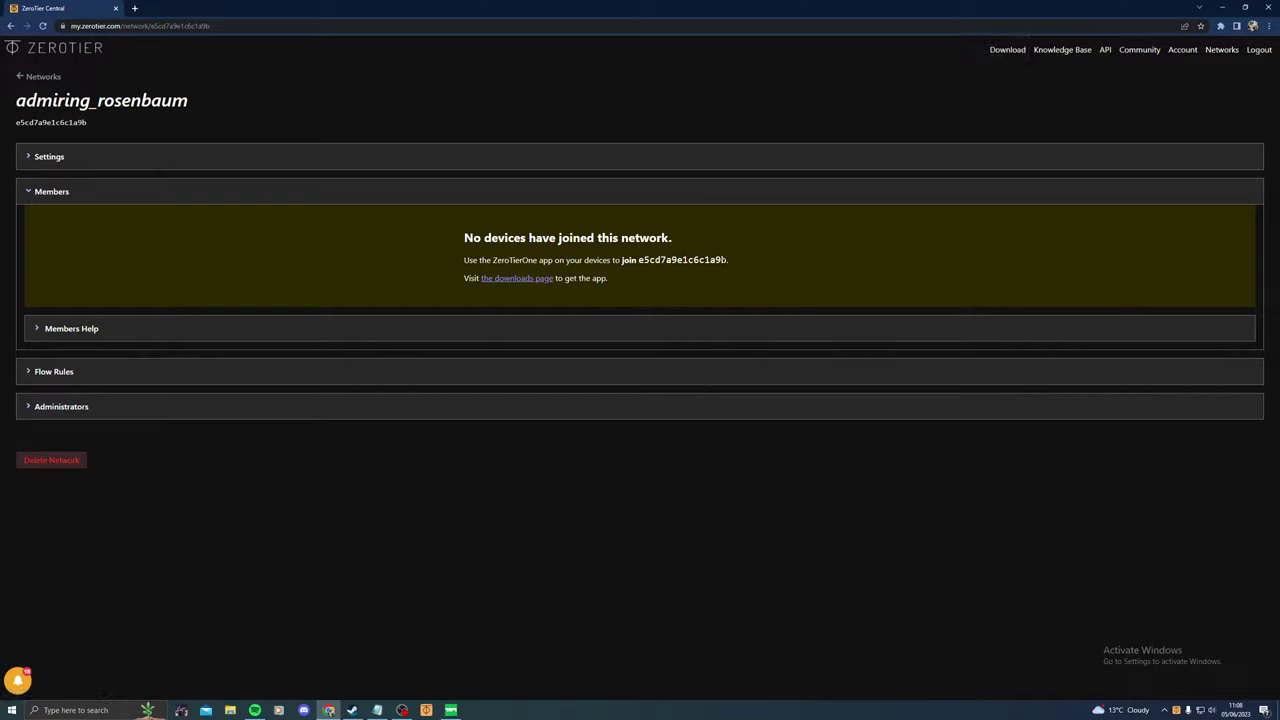
{"action": "left_click_drag", "start_coordinate": [728, 260], "coordinate": [638, 260]}
{"action": "right_click", "coordinate": [660, 260]}
{"action": "left_click", "coordinate": [669, 268]}
{"action": "left_click", "coordinate": [677, 277]}
Bring up ZeroTier One's tray menu to start joining a new network.
{"action": "right_click", "coordinate": [1176, 711]}
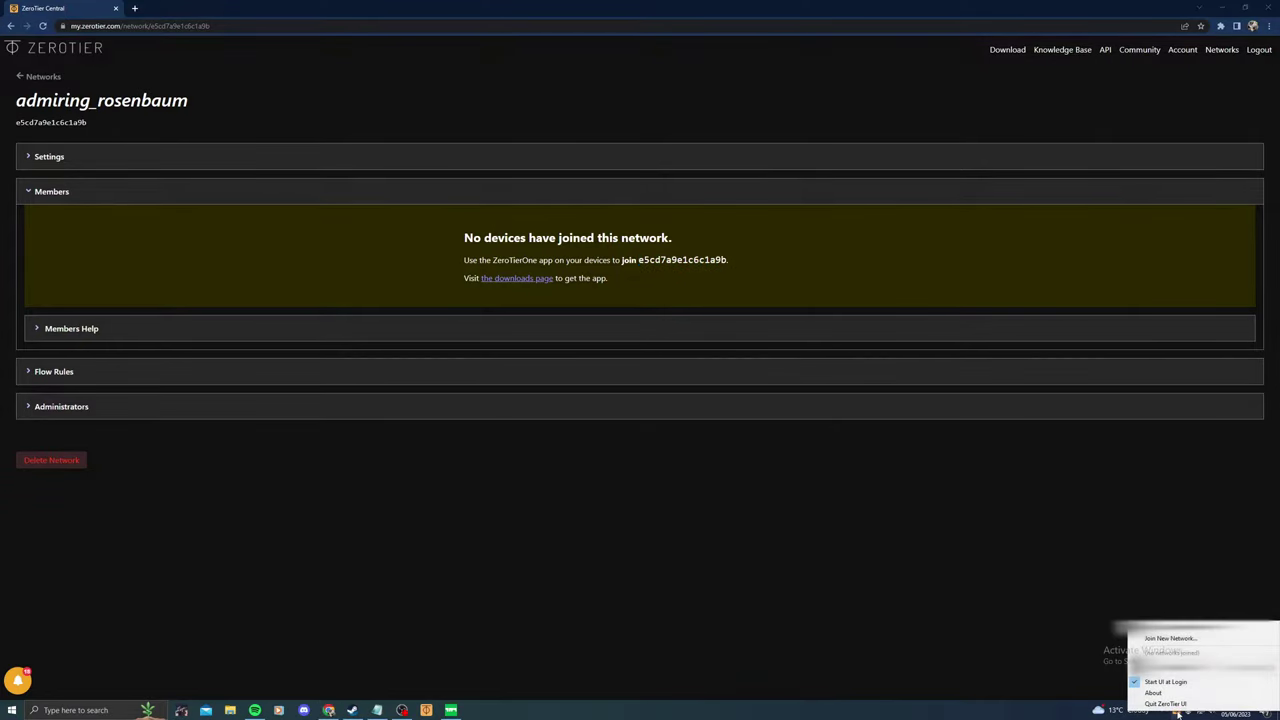
{"action": "left_click", "coordinate": [1169, 639]}
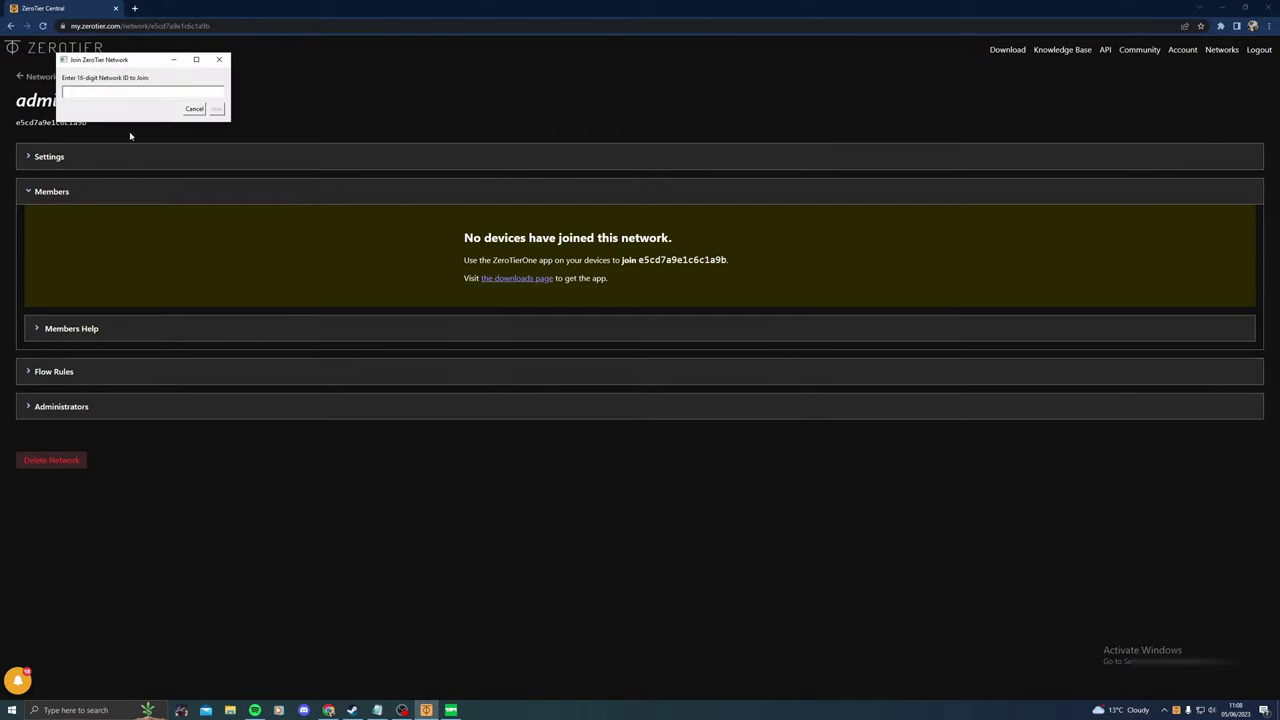
{"action": "left_click", "coordinate": [1164, 710]}
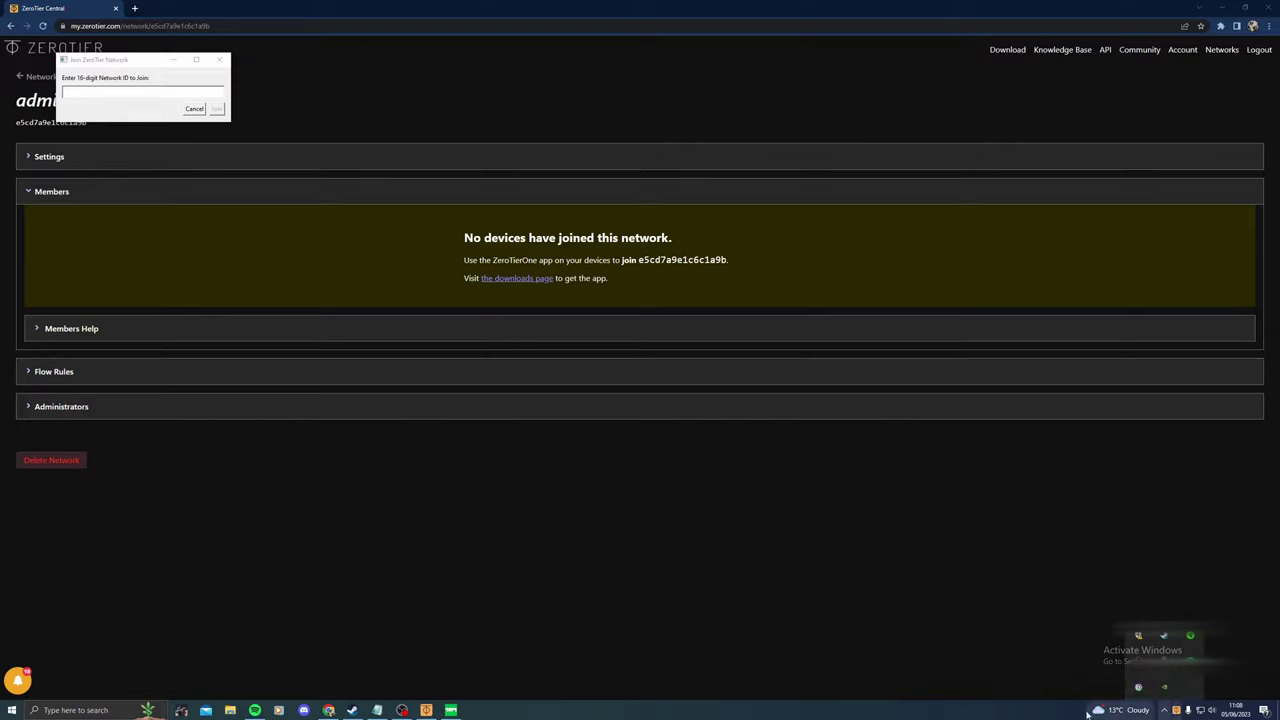
{"action": "left_click", "coordinate": [100, 710]}
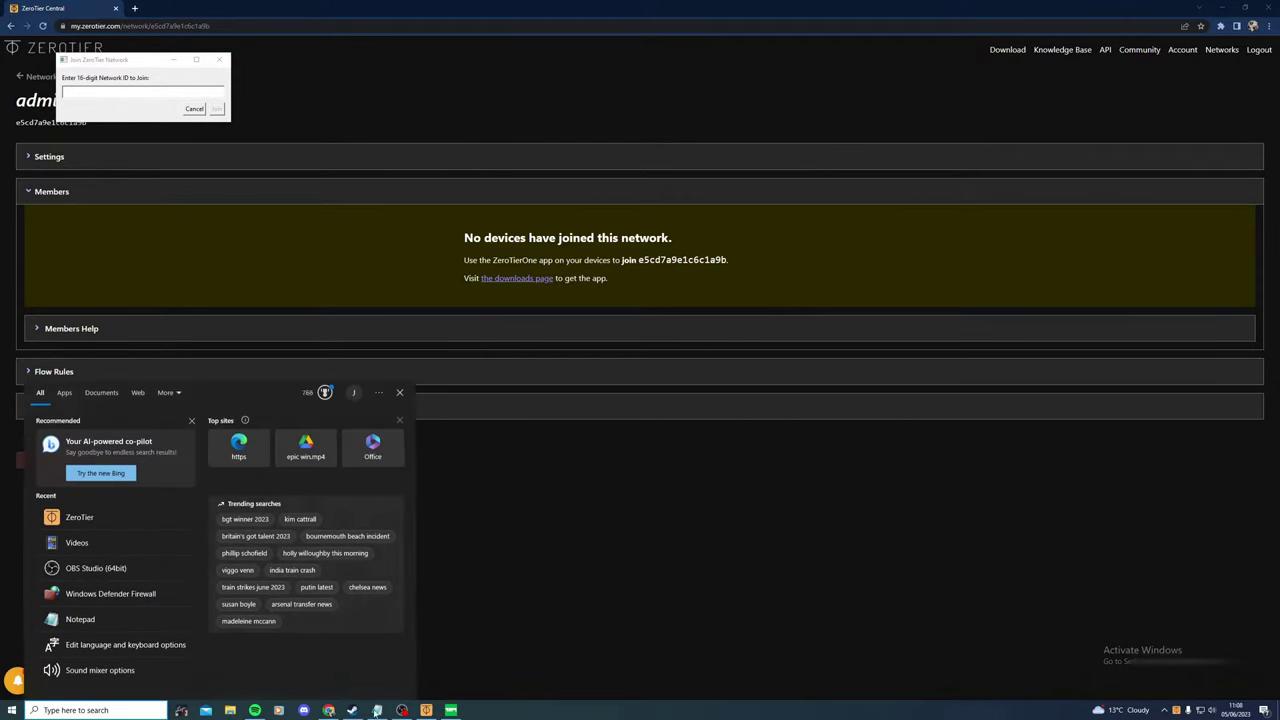
{"action": "right_click", "coordinate": [104, 530]}
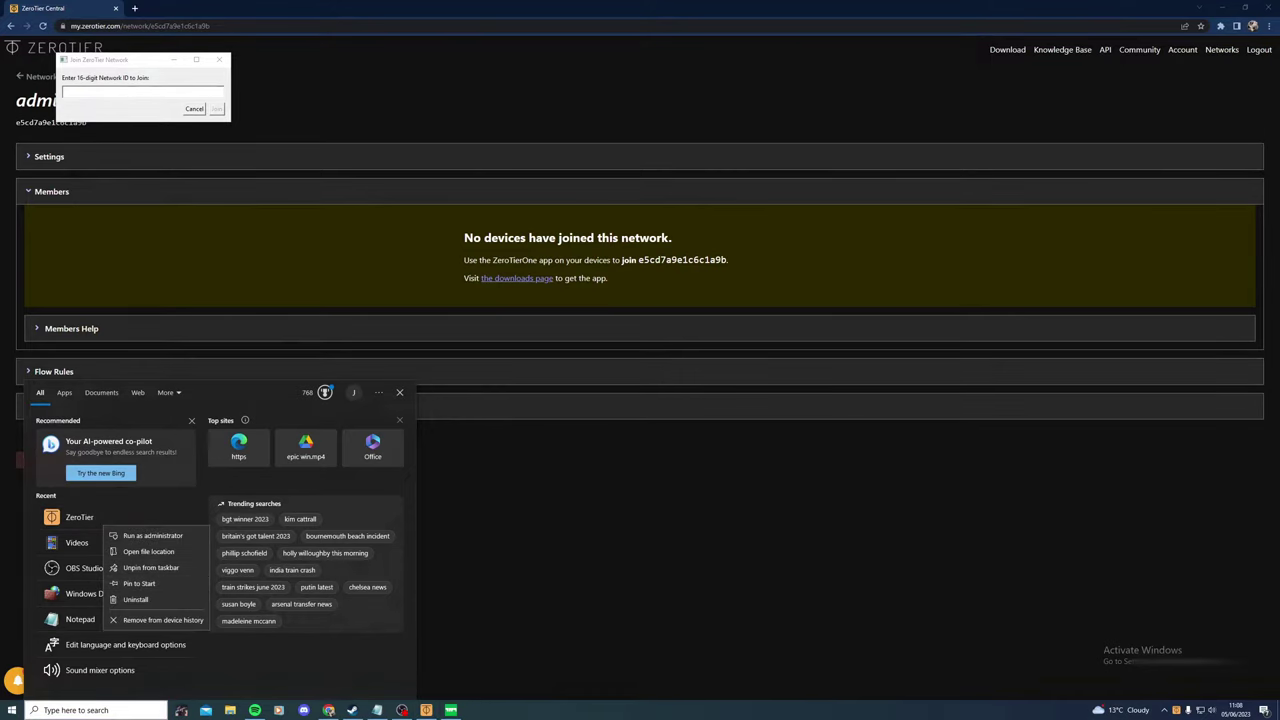
{"action": "left_click", "coordinate": [152, 535]}
{"action": "left_click", "coordinate": [1166, 712]}
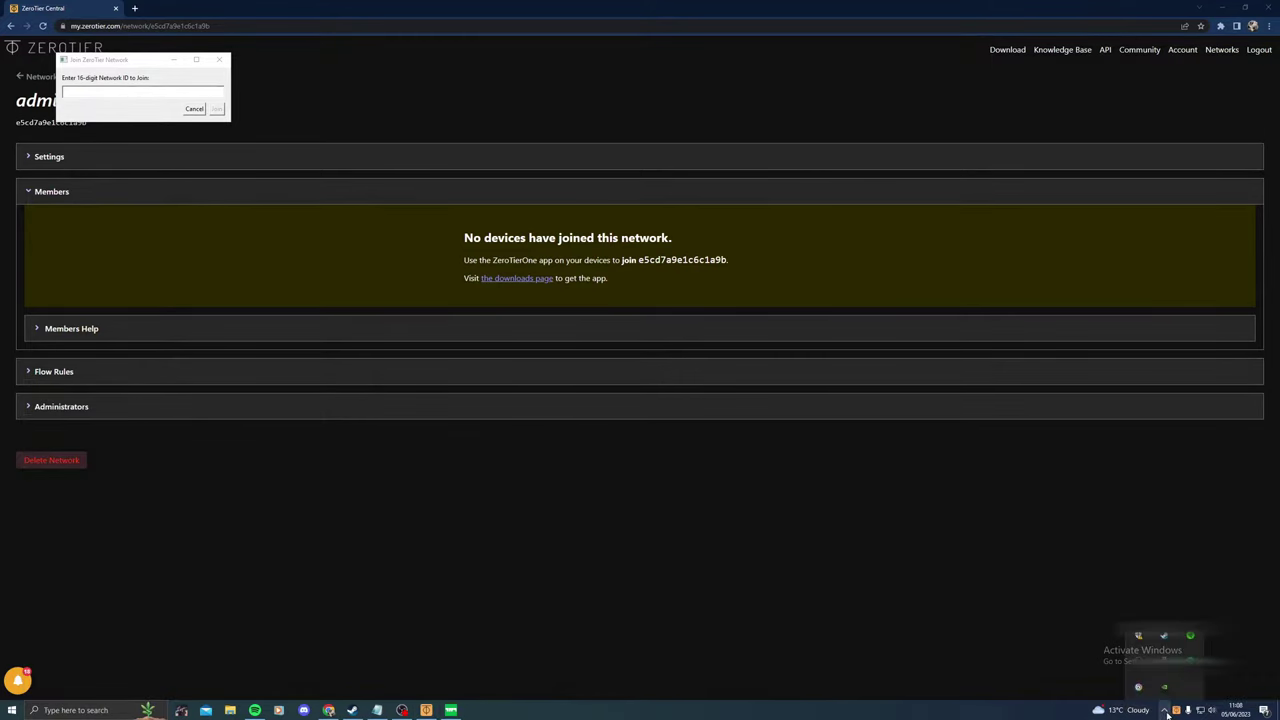
{"action": "left_click", "coordinate": [1176, 710]}
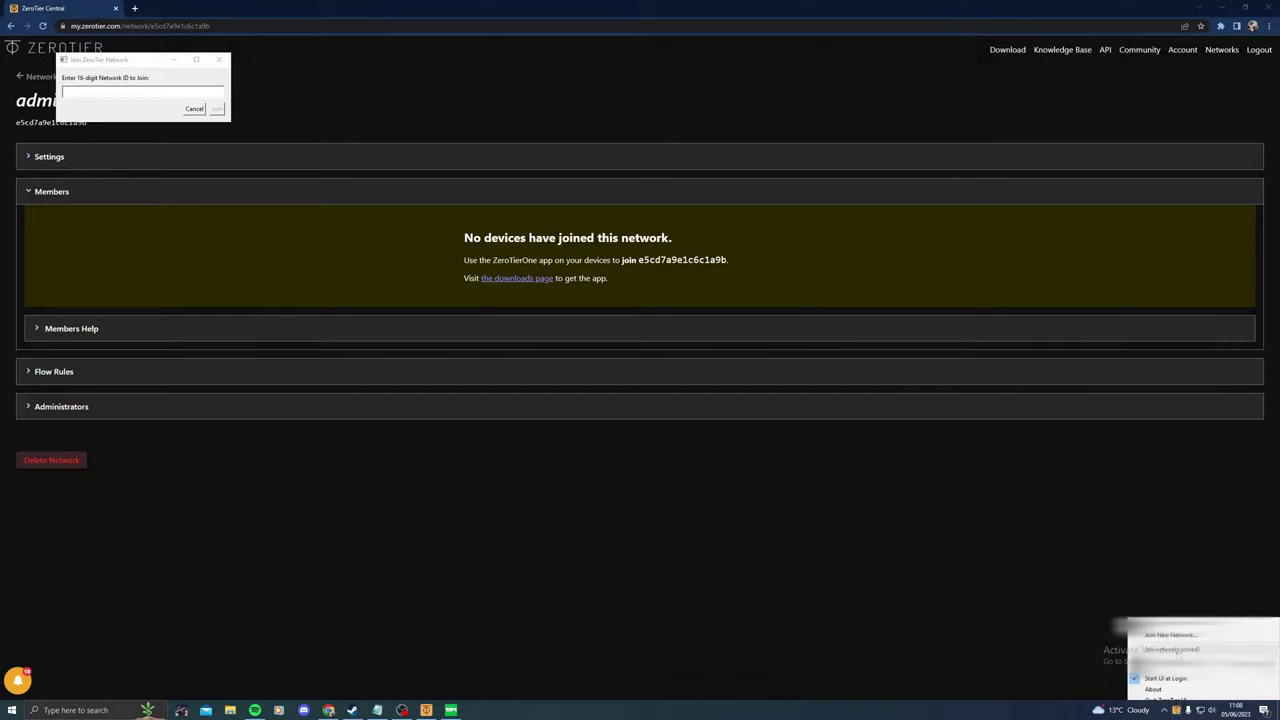
{"action": "left_click", "coordinate": [119, 89]}
{"action": "key", "text": "ctrl+v"}
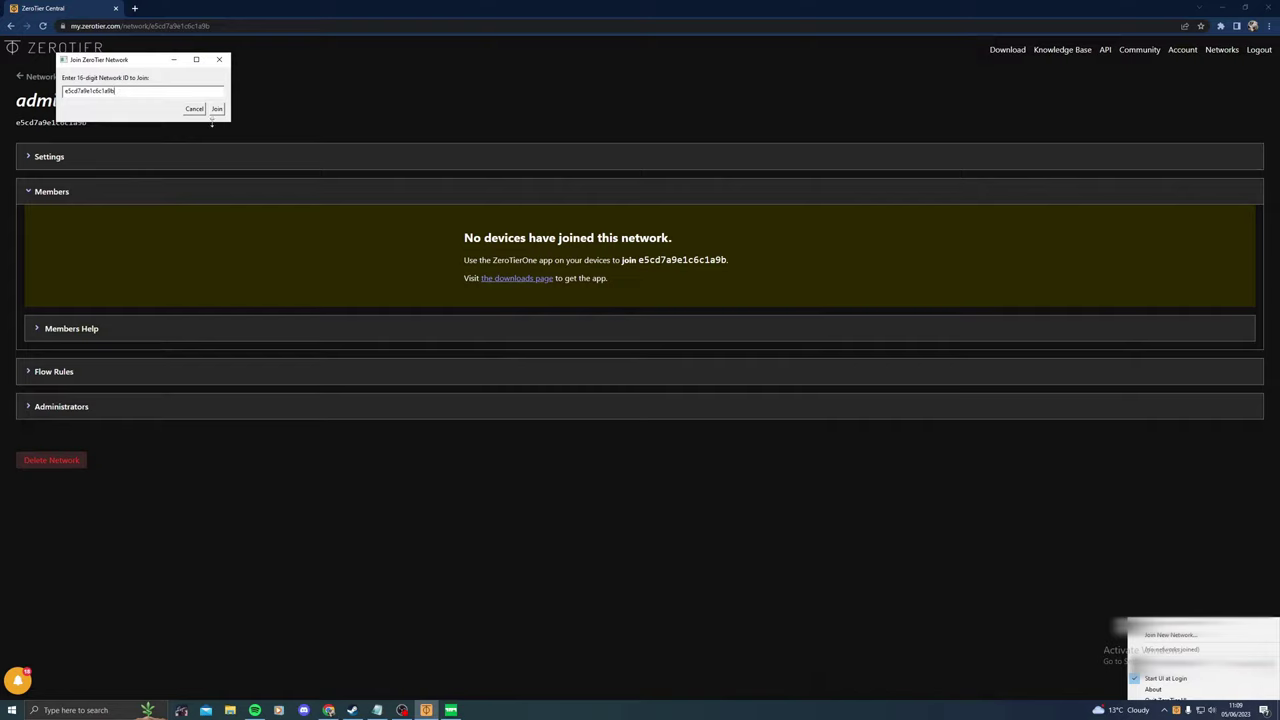
{"action": "left_click", "coordinate": [217, 109]}
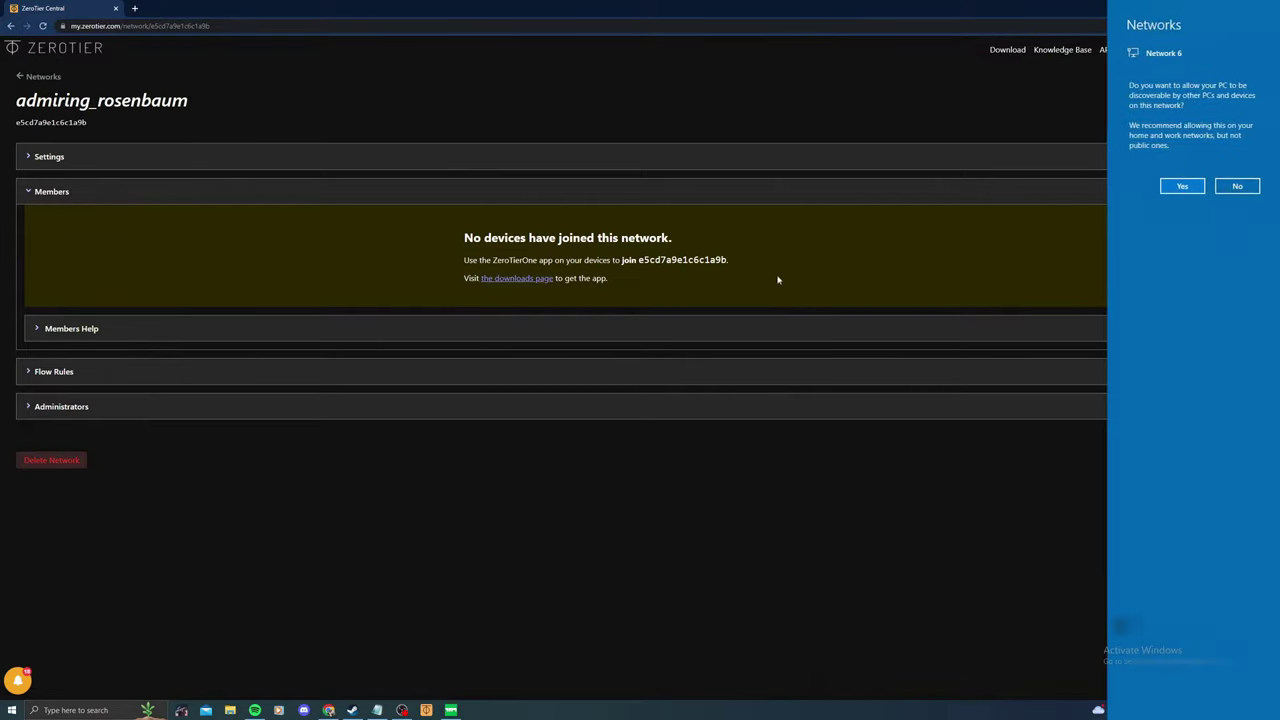
{"action": "left_click", "coordinate": [971, 143]}
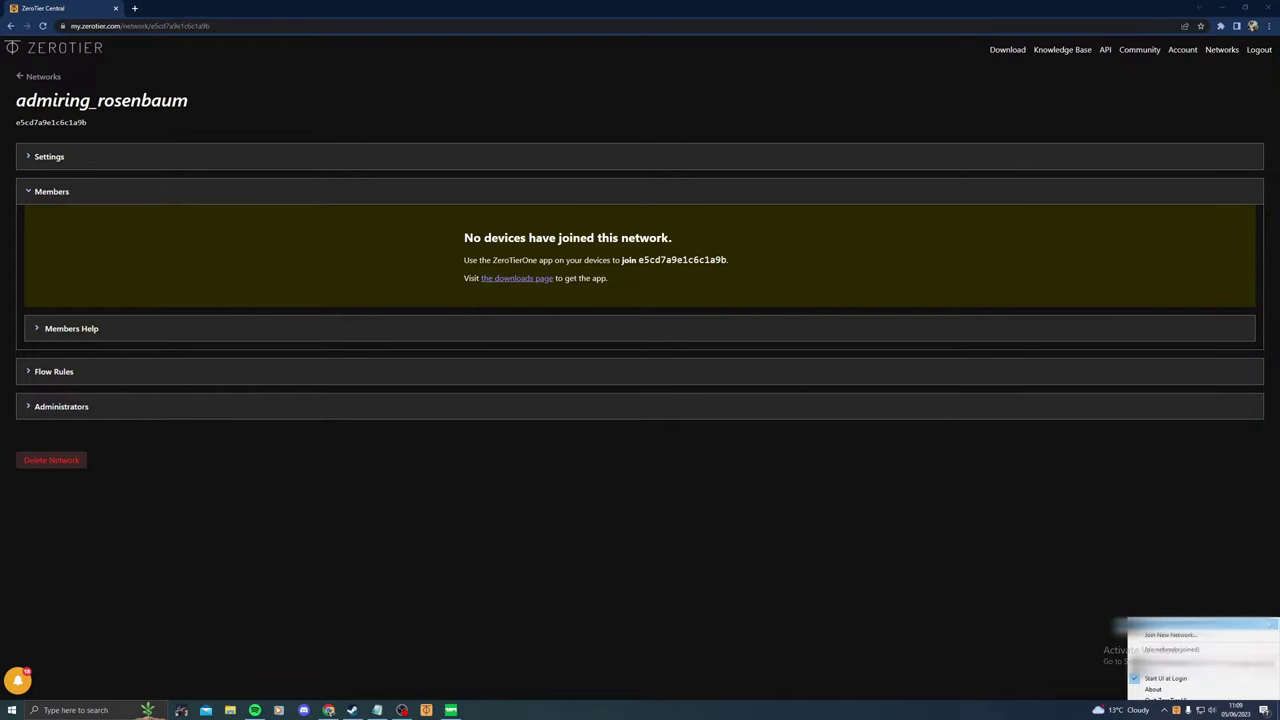
Authorize the joined device on admiring_rosenbaum with its Auth? checkbox.
{"action": "left_click", "coordinate": [950, 470]}
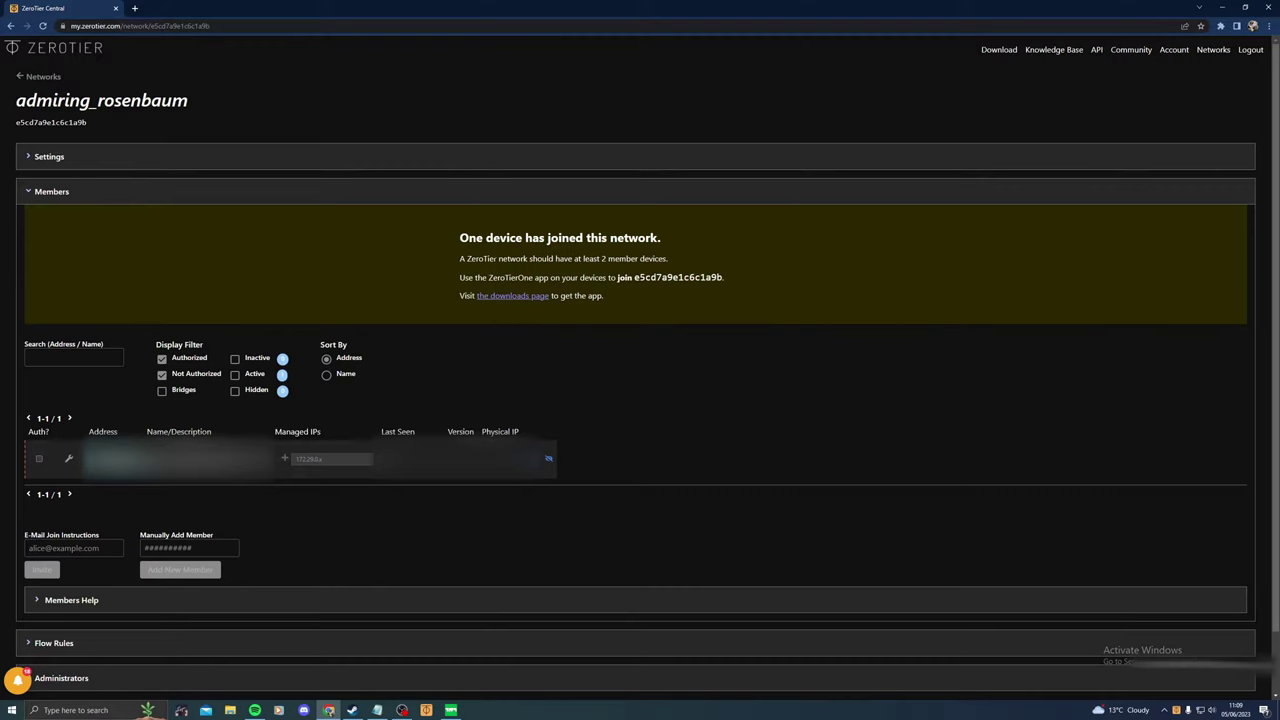
{"action": "left_click", "coordinate": [69, 461]}
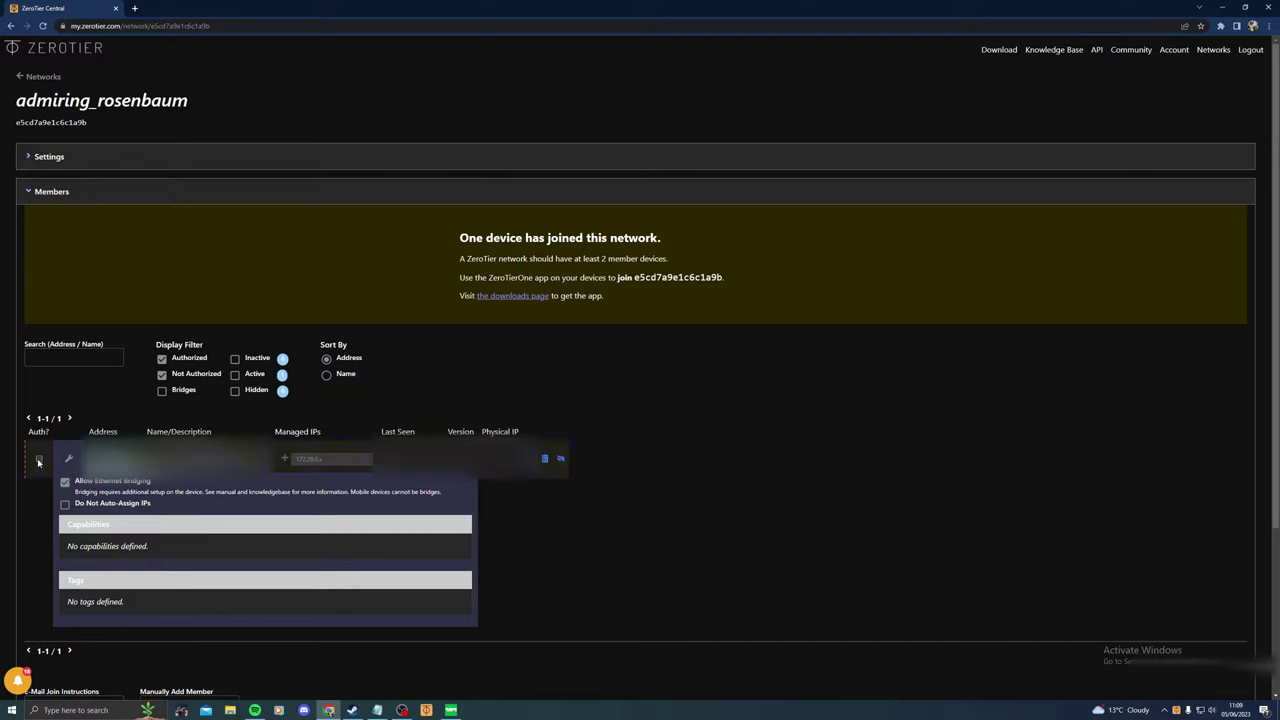
{"action": "left_click", "coordinate": [39, 458]}
{"action": "left_click", "coordinate": [69, 460]}
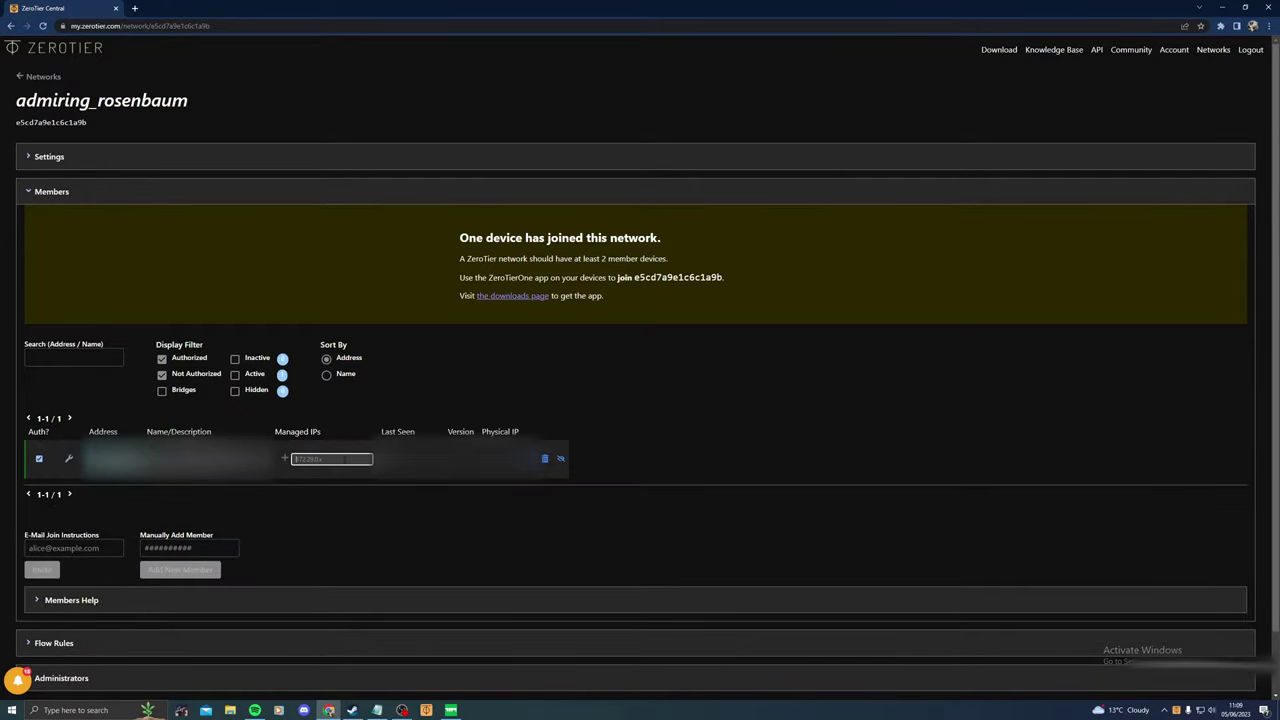
Reopen admiring_rosenbaum and copy the member's managed IP 172.29.247.133.
{"action": "left_click", "coordinate": [30, 77]}
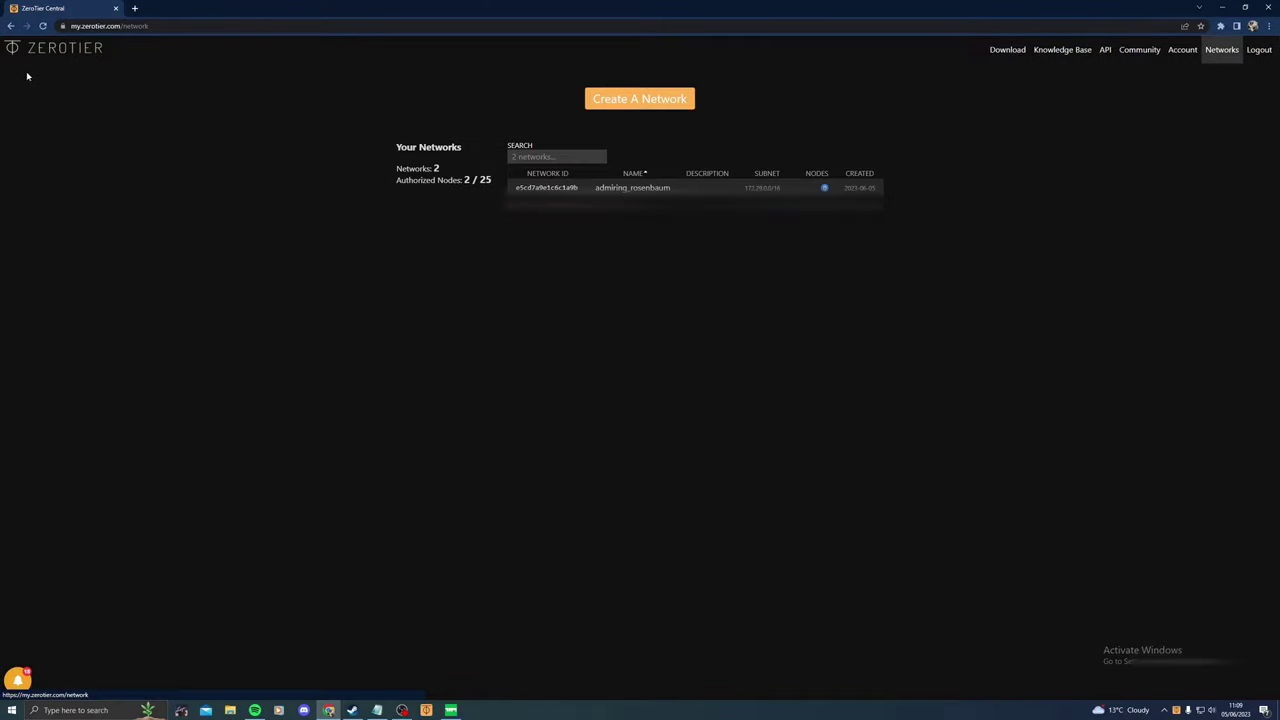
{"action": "left_click", "coordinate": [557, 189]}
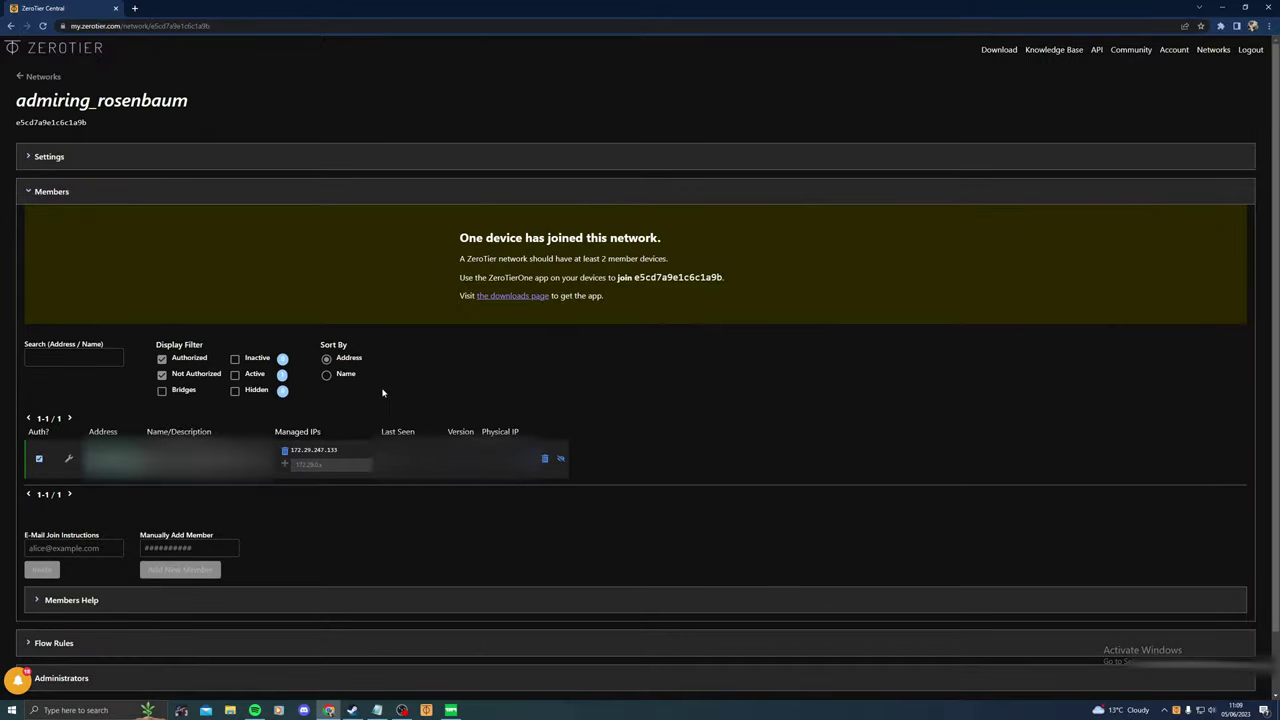
{"action": "left_click_drag", "start_coordinate": [345, 451], "coordinate": [289, 451]}
{"action": "right_click", "coordinate": [296, 447]}
{"action": "left_click", "coordinate": [322, 461]}
{"action": "mouse_move", "coordinate": [451, 710]}
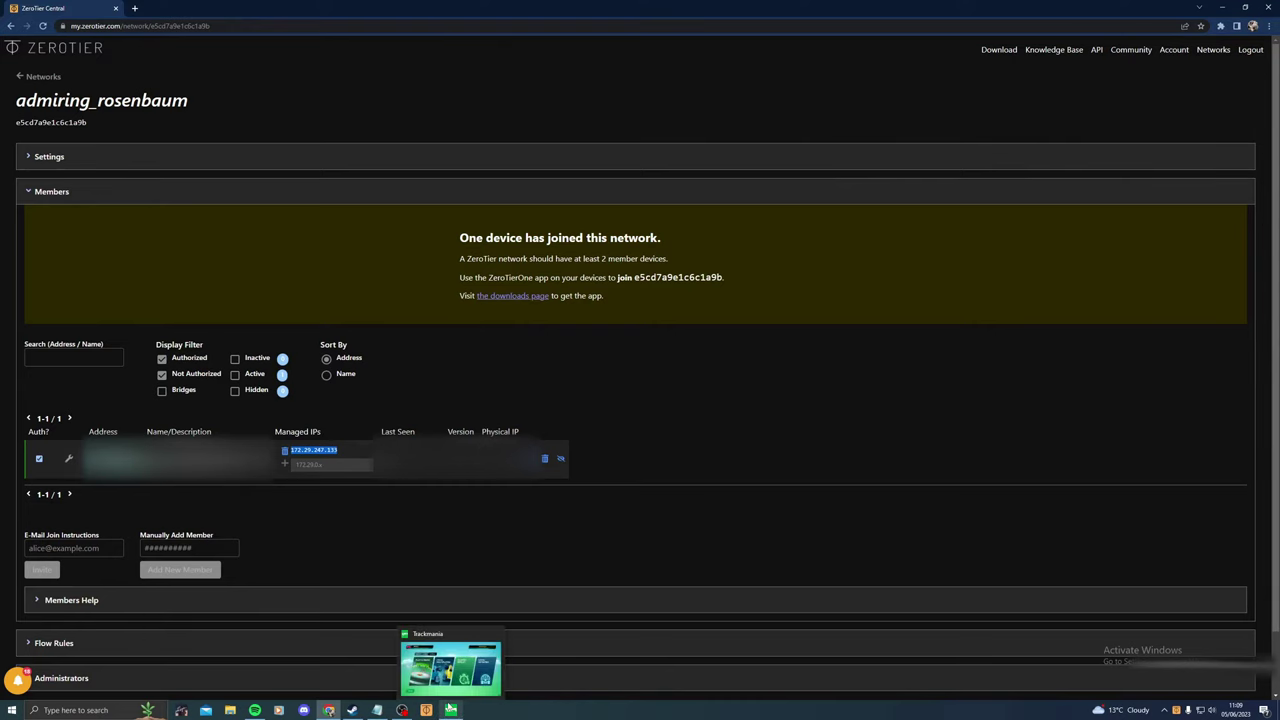
{"action": "left_click", "coordinate": [463, 685]}
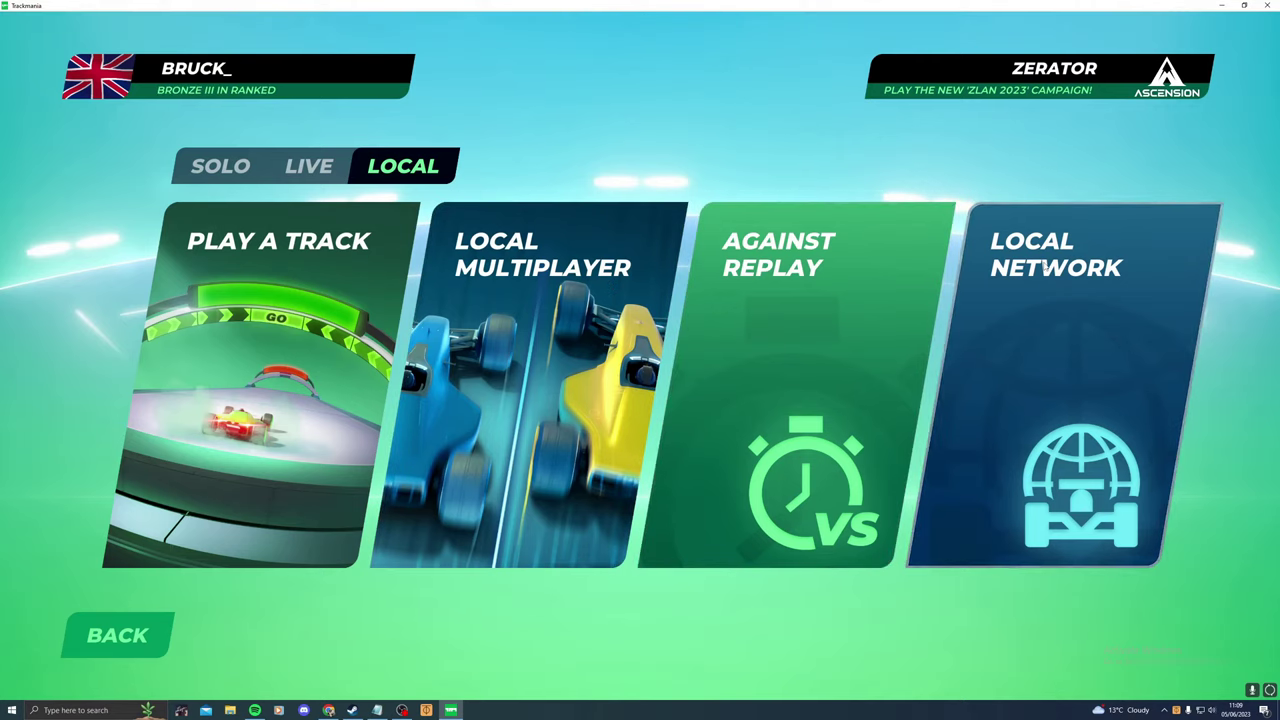
{"action": "left_click", "coordinate": [1078, 265]}
{"action": "left_click", "coordinate": [1130, 637]}
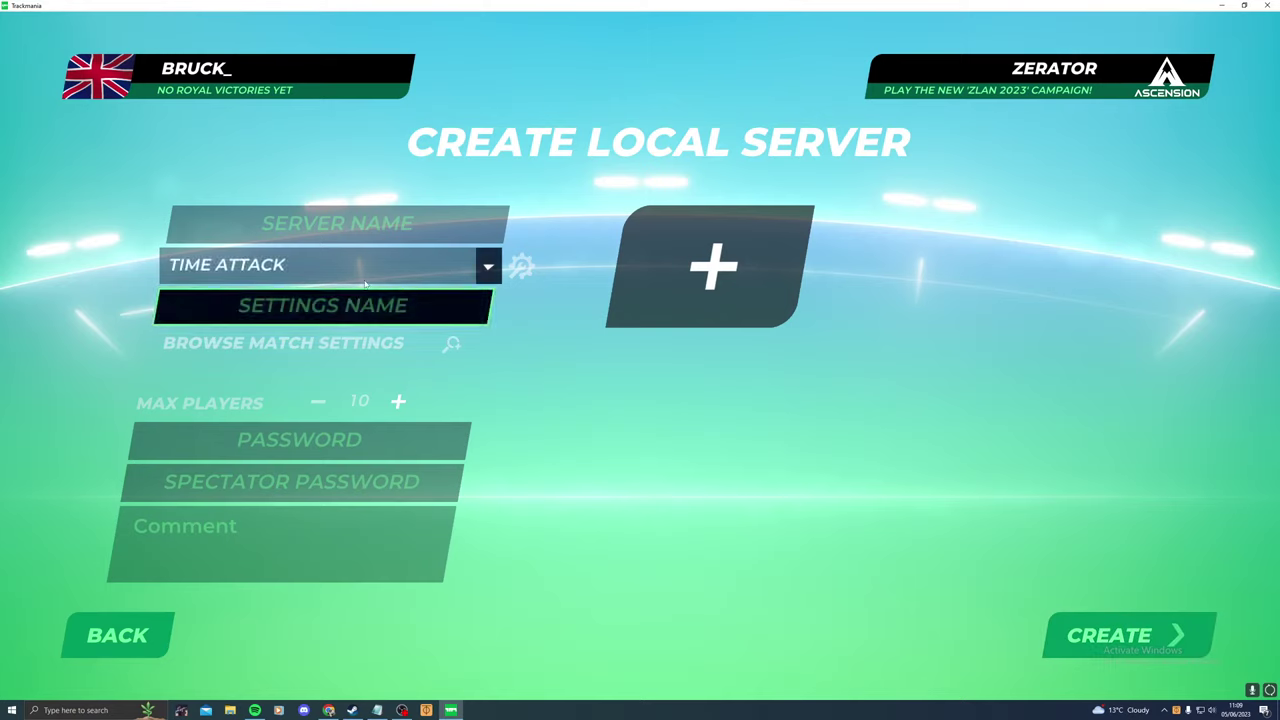
{"action": "left_click", "coordinate": [370, 229]}
{"action": "left_click", "coordinate": [340, 442]}
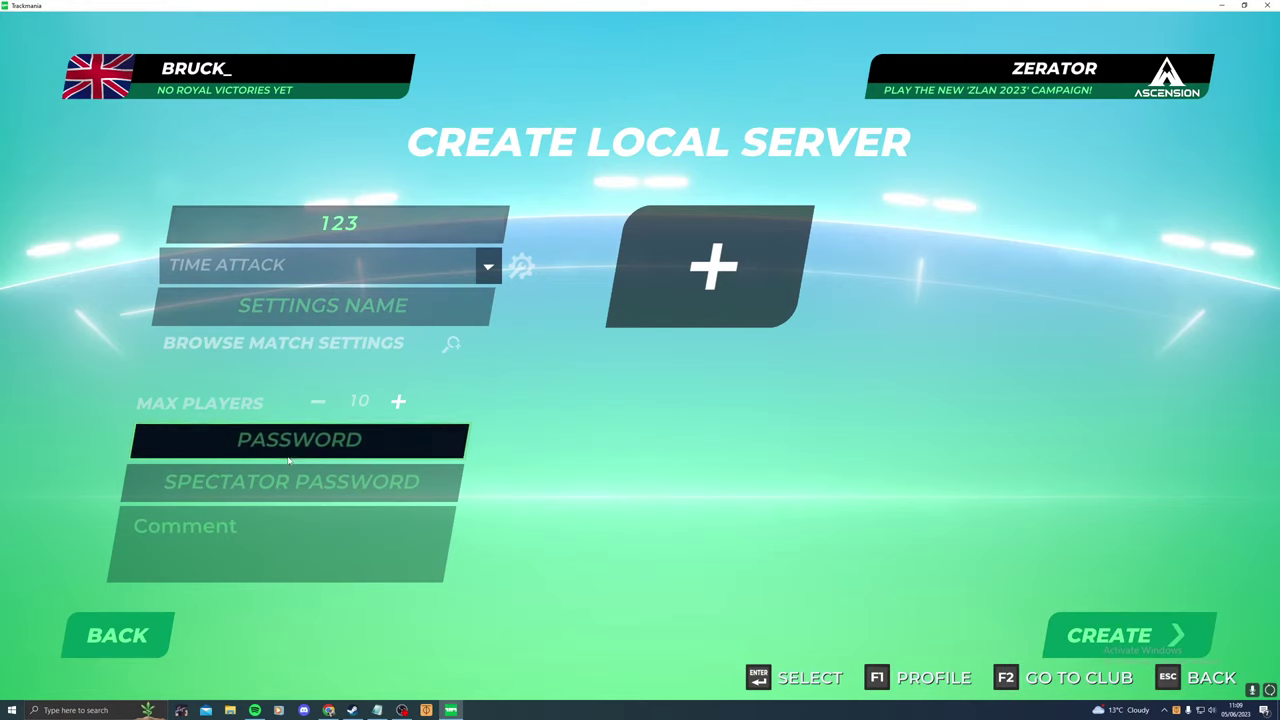
Add the Spring 2023 - 01 track and launch the server.
{"action": "left_click", "coordinate": [717, 300]}
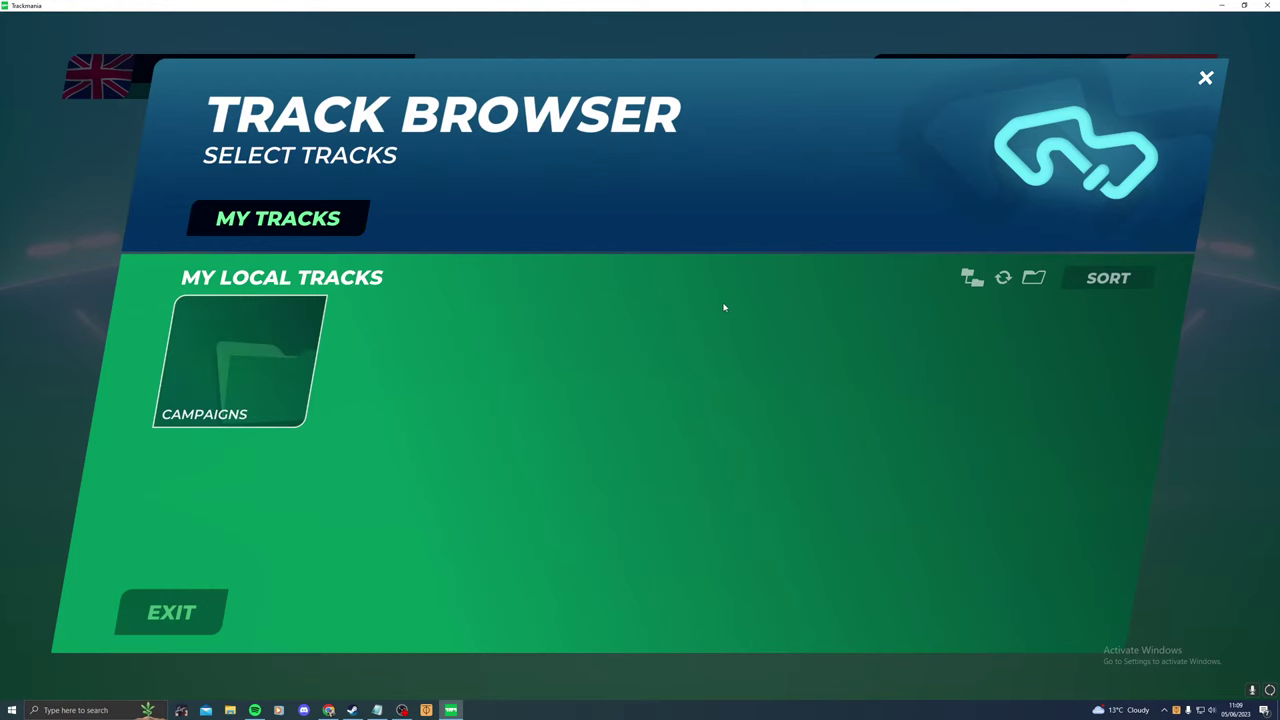
{"action": "left_click", "coordinate": [282, 364]}
{"action": "left_click", "coordinate": [295, 370]}
{"action": "left_click", "coordinate": [992, 605]}
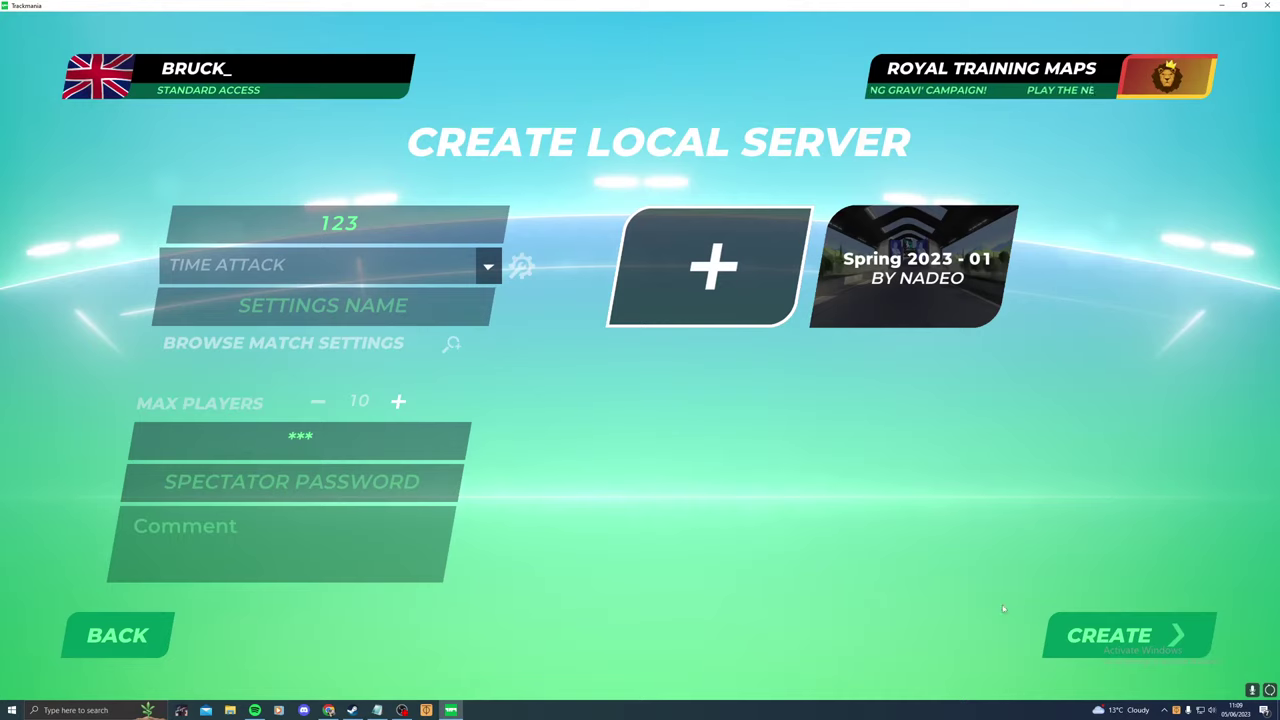
{"action": "key", "text": "Return"}
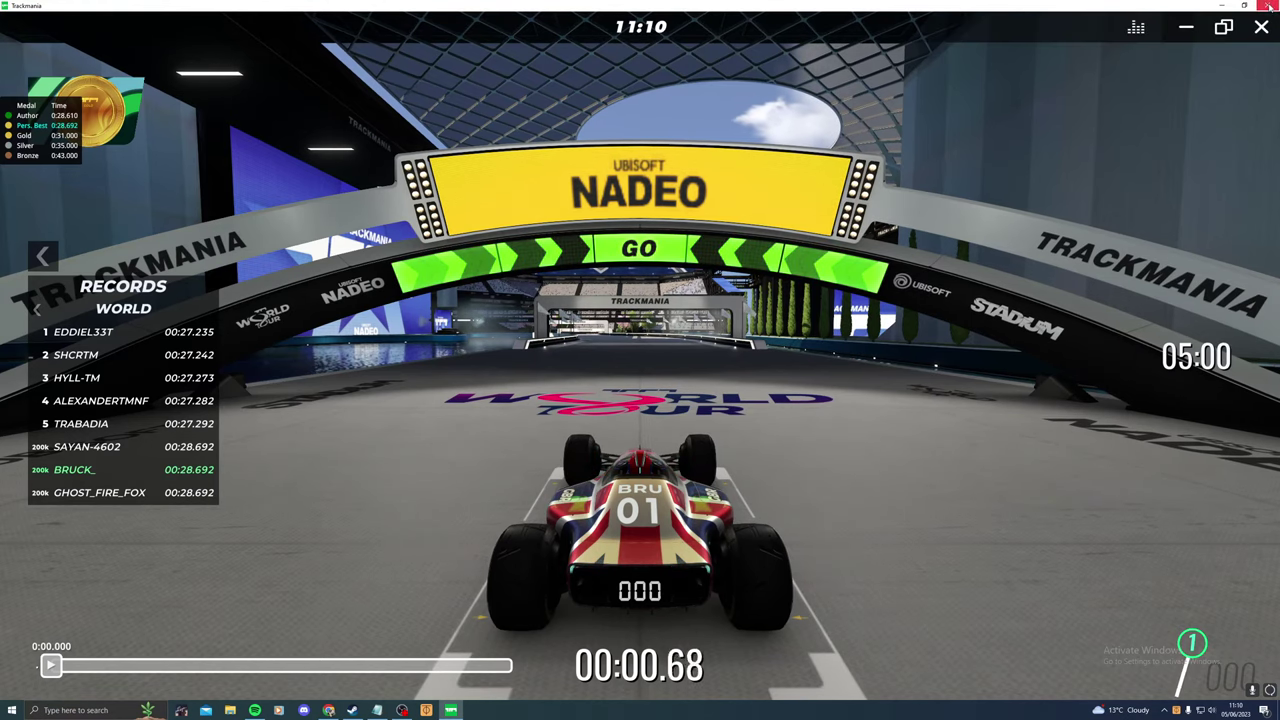
Quit Trackmania from the window's close button, returning to the Steam library.
{"action": "left_click", "coordinate": [1268, 6]}
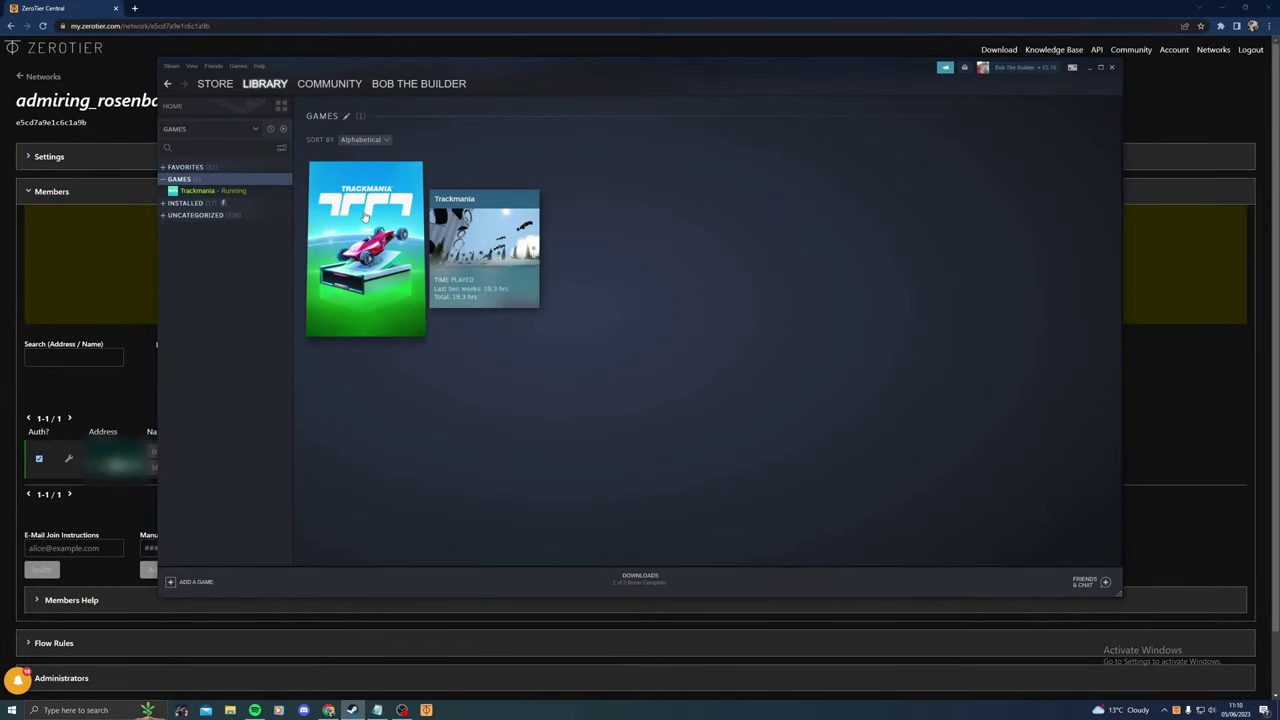
Replace Trackmania's Steam launch options with /lan /join=172.29.247.133 and close Properties.
{"action": "right_click", "coordinate": [365, 225]}
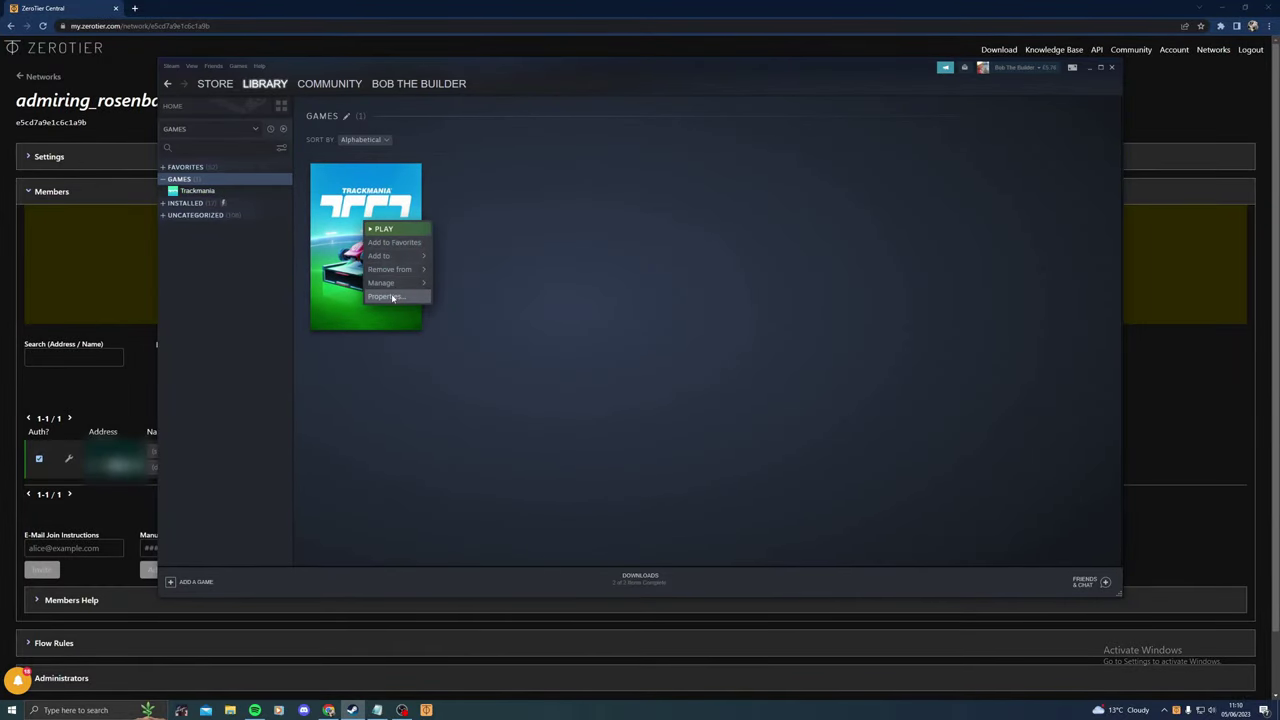
{"action": "left_click", "coordinate": [385, 294]}
{"action": "key", "text": "ctrl+a"}
{"action": "key", "text": "BackSpace"}
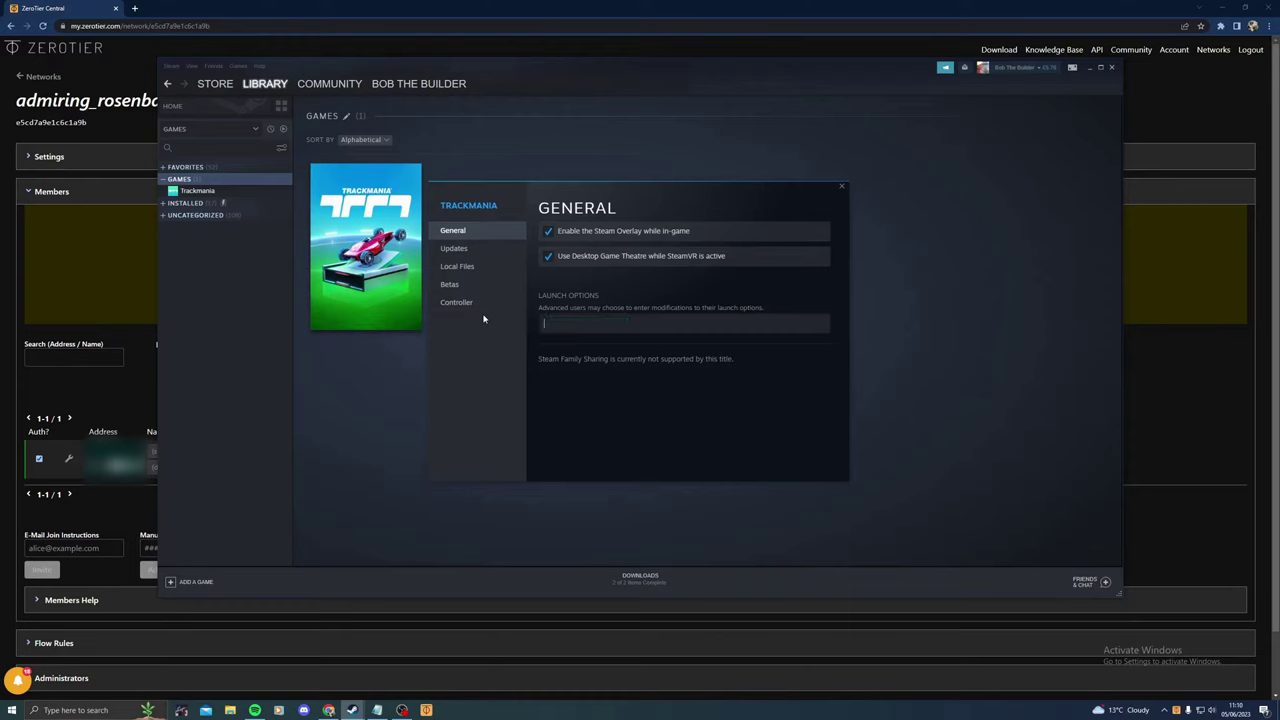
{"action": "type", "text": "lan /"}
{"action": "type", "text": "join="}
{"action": "key", "text": "ctrl+v"}
{"action": "left_click_drag", "start_coordinate": [636, 174], "coordinate": [640, 134]}
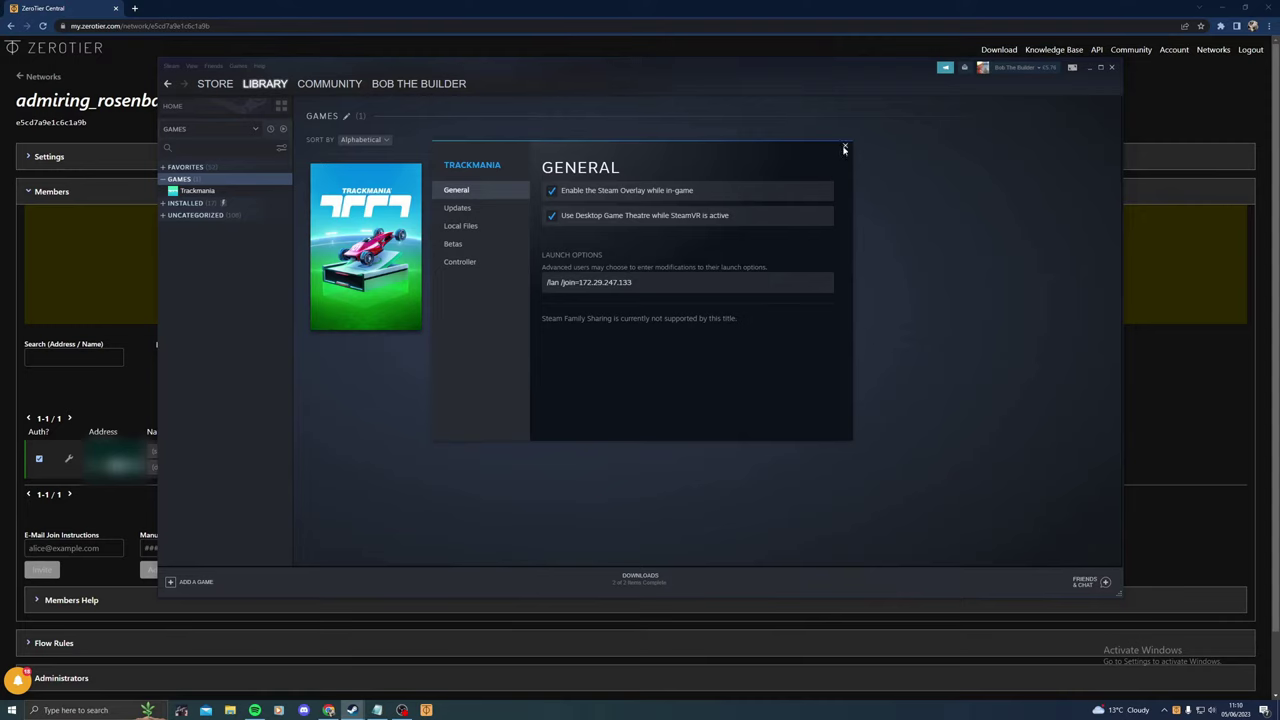
{"action": "left_click", "coordinate": [846, 148]}
{"action": "right_click", "coordinate": [366, 267]}
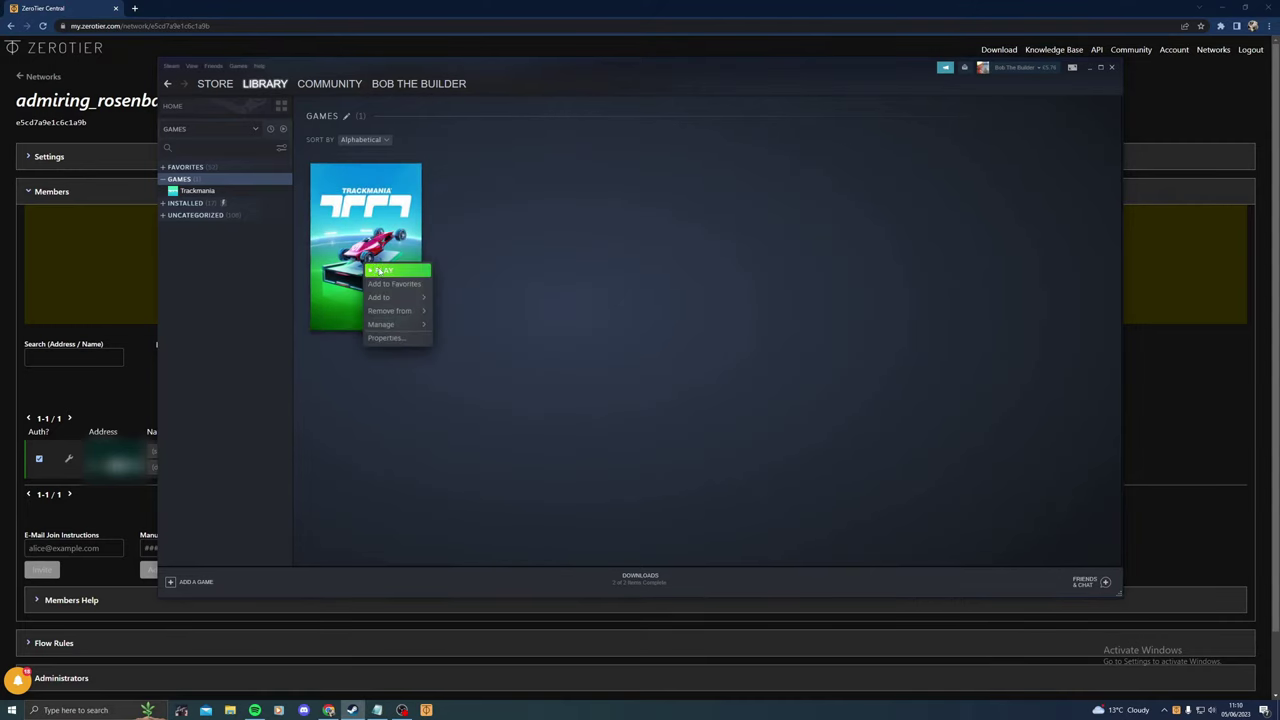
Play Trackmania with the join options; it fails to contact 172.29.247.133:2350.
{"action": "left_click", "coordinate": [379, 271]}
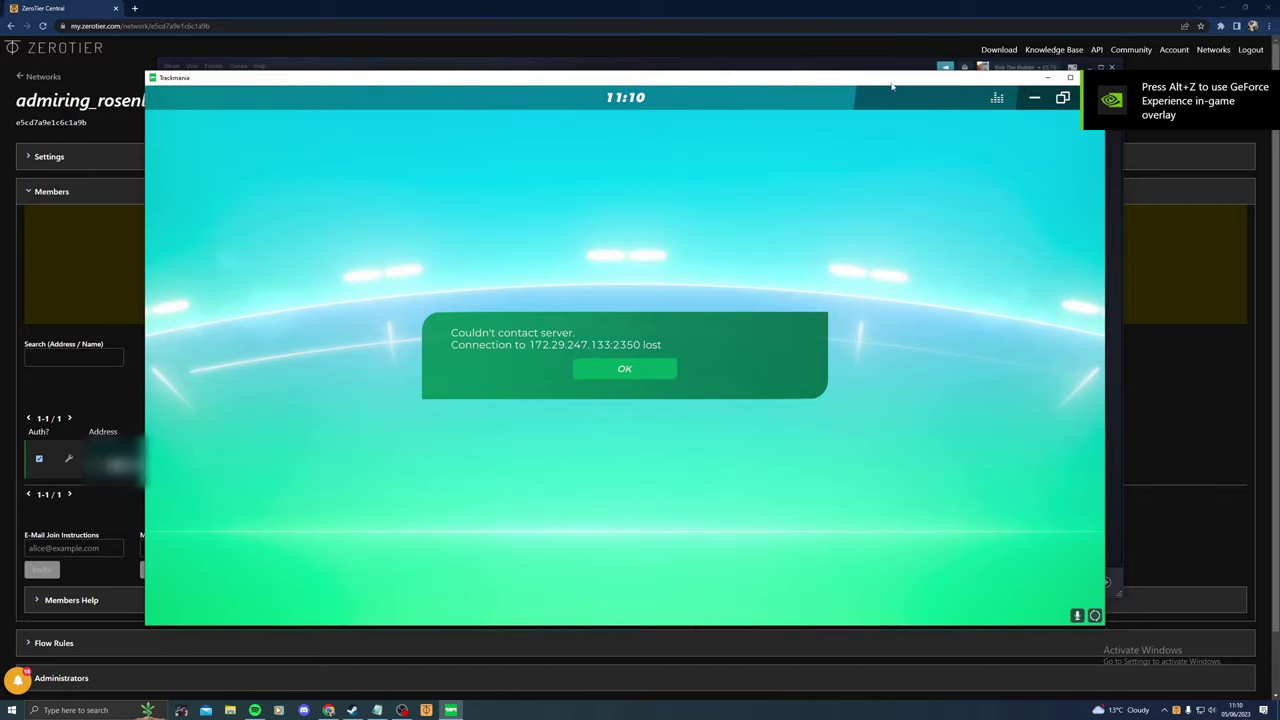
{"action": "left_click_drag", "start_coordinate": [891, 84], "coordinate": [887, 2]}
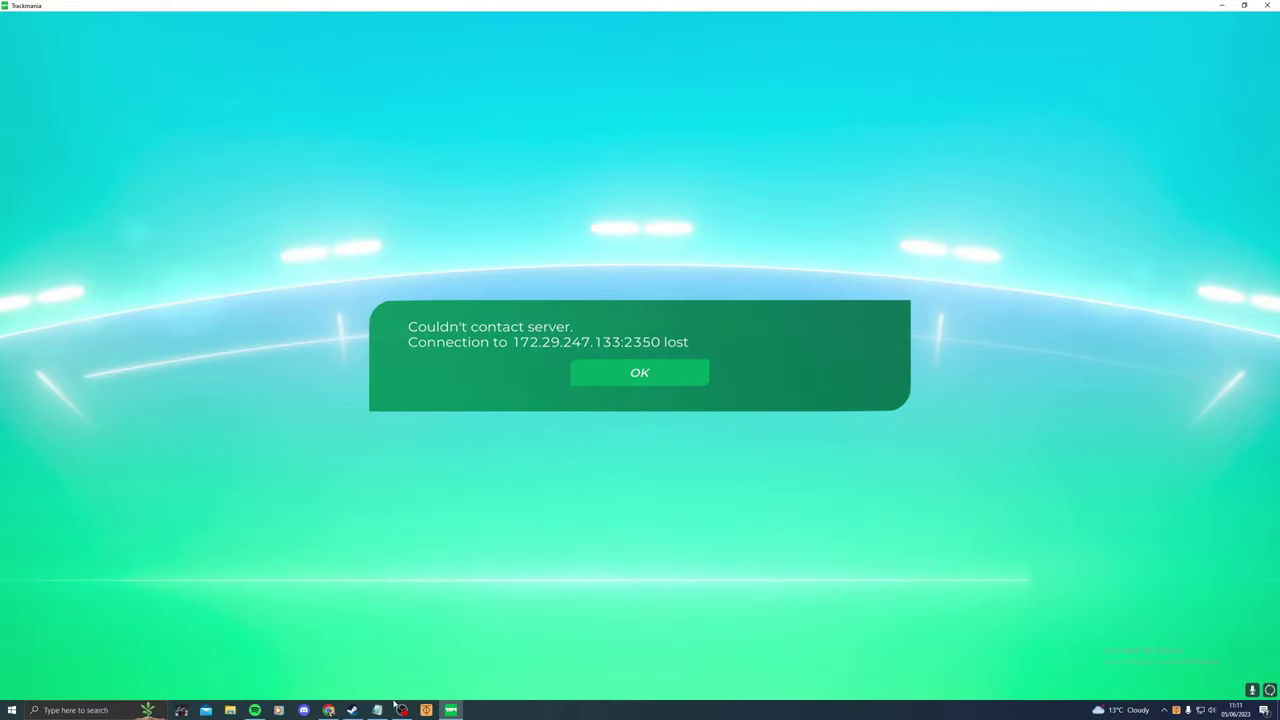
Reconnect ZeroTier One to the admiring_rosenbaum network, then return to its Central page in Chrome.
{"action": "right_click", "coordinate": [1176, 710]}
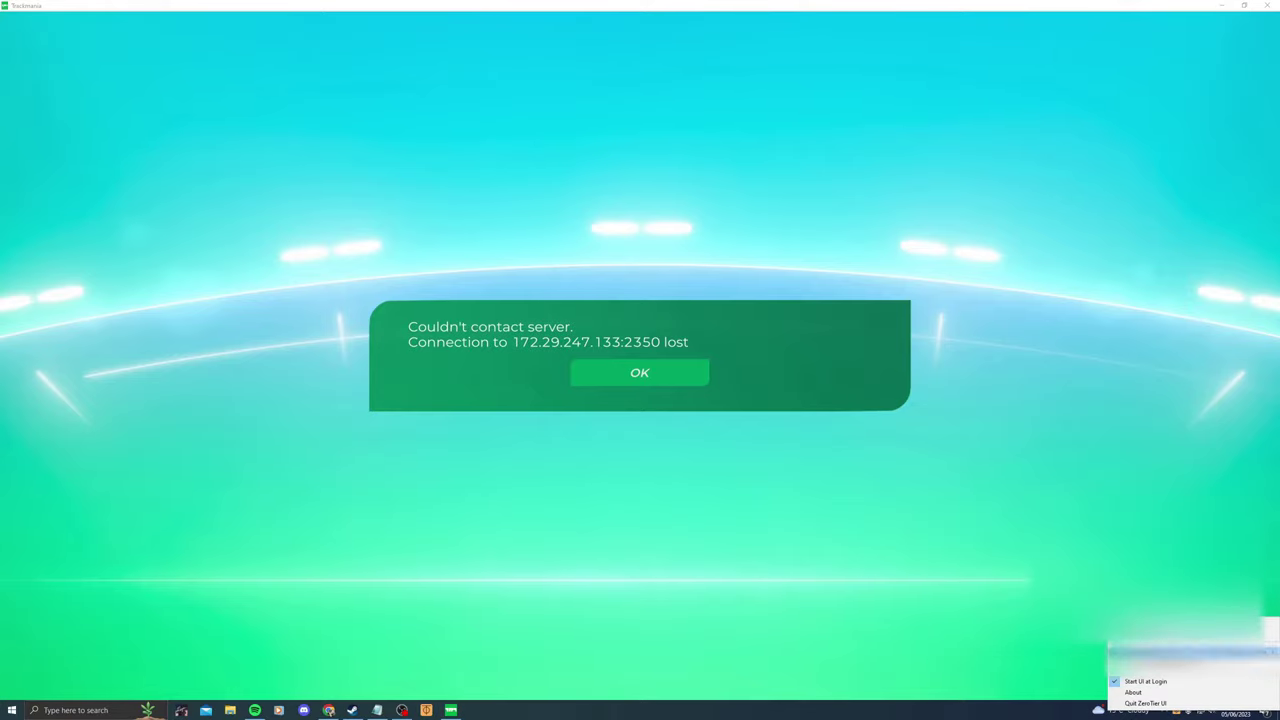
{"action": "mouse_move", "coordinate": [1190, 650]}
{"action": "left_click", "coordinate": [984, 653]}
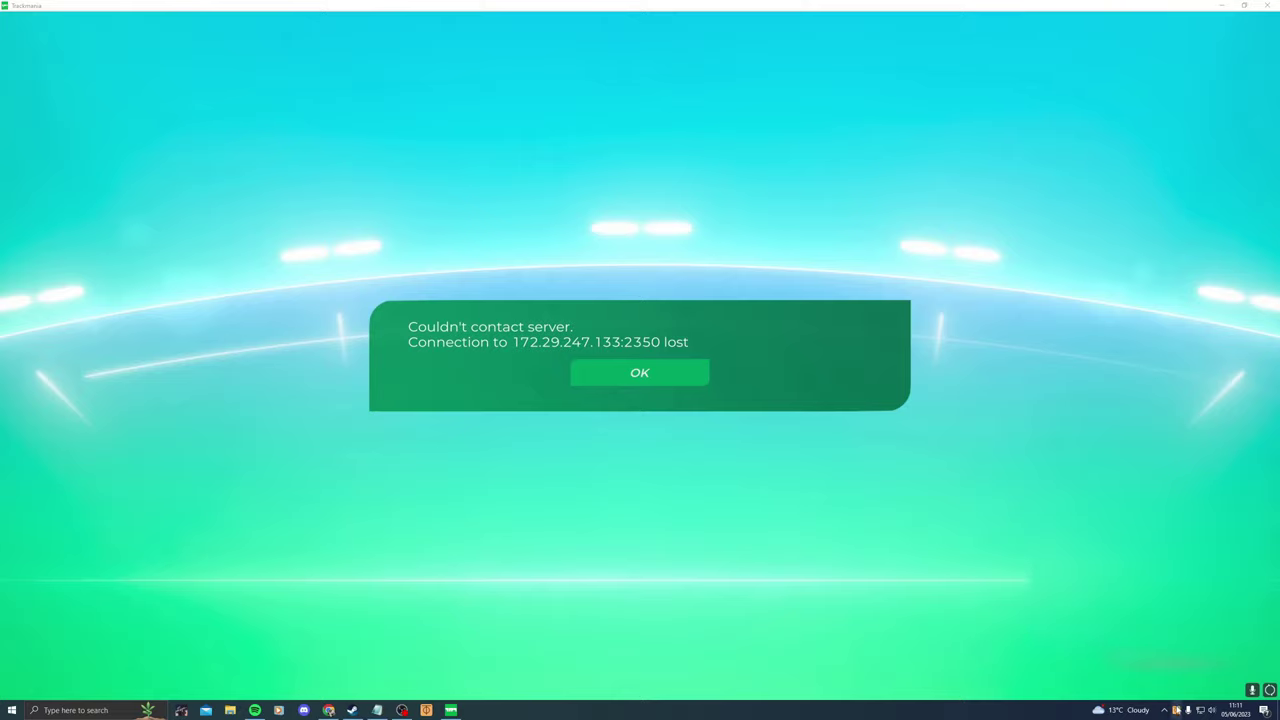
{"action": "left_click", "coordinate": [1177, 710]}
{"action": "left_click", "coordinate": [1135, 689]}
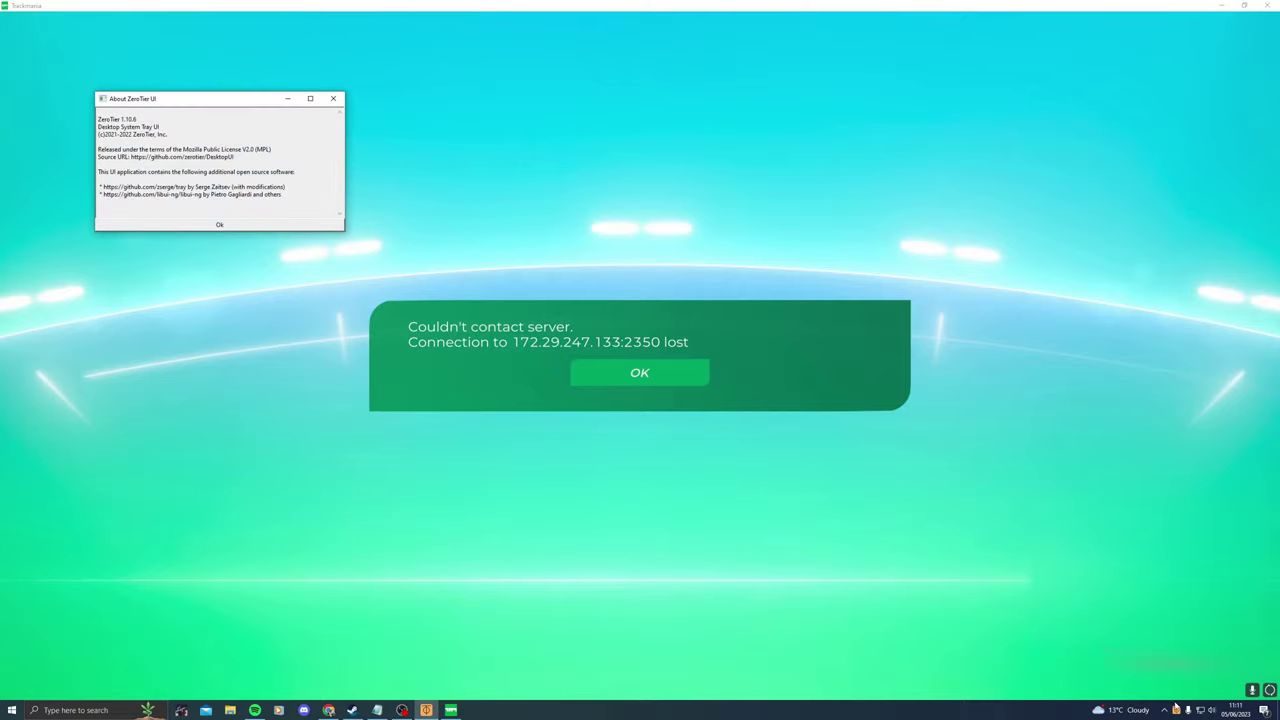
{"action": "left_click", "coordinate": [1177, 710]}
{"action": "mouse_move", "coordinate": [1190, 660]}
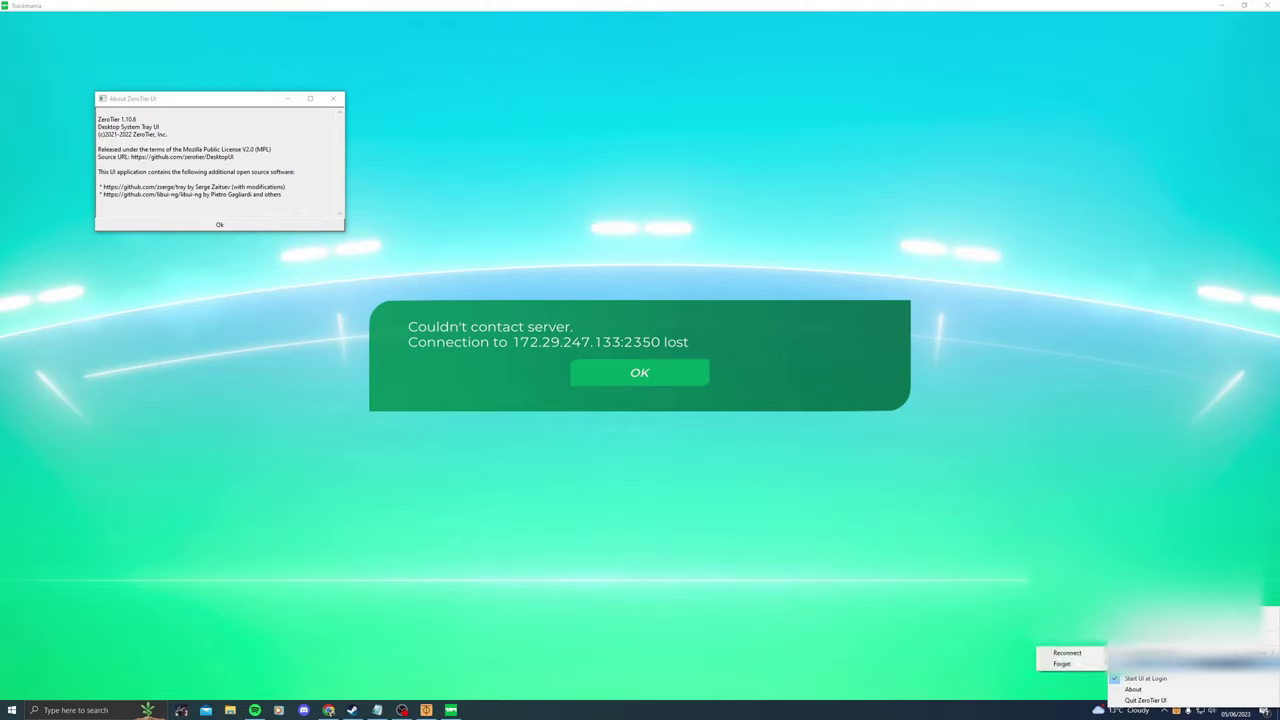
{"action": "left_click", "coordinate": [1066, 664]}
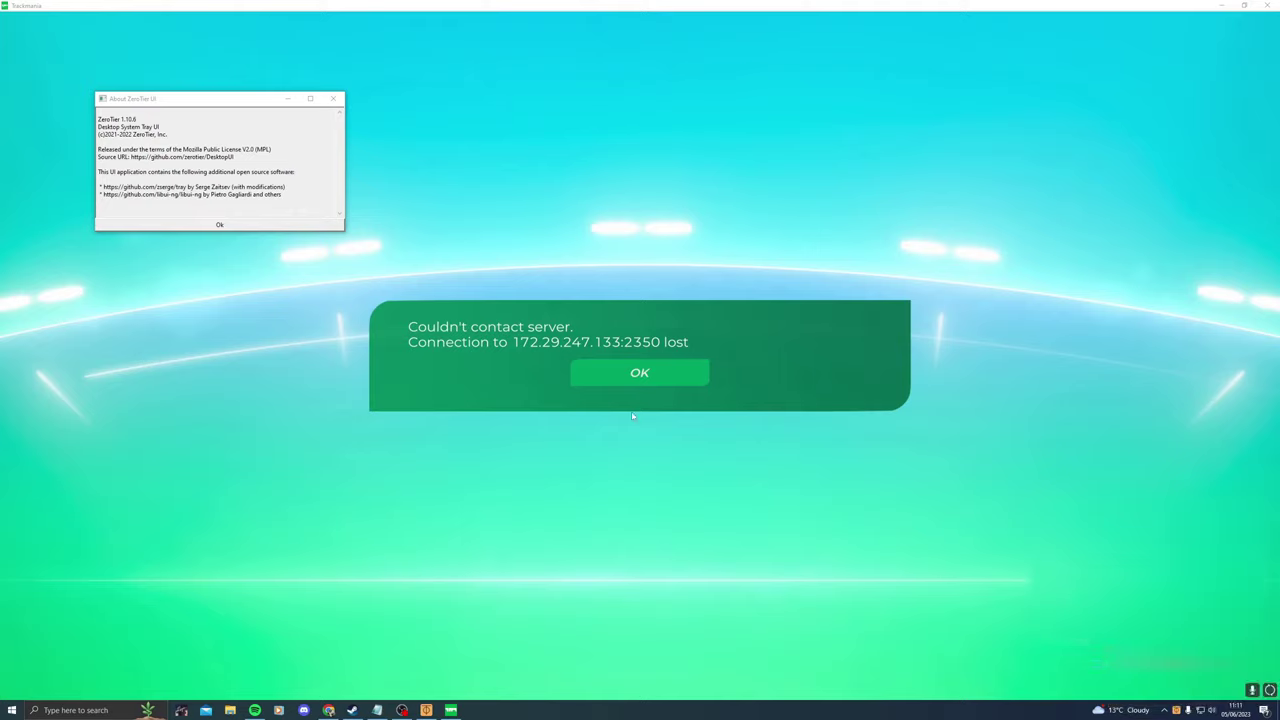
{"action": "left_click", "coordinate": [333, 98]}
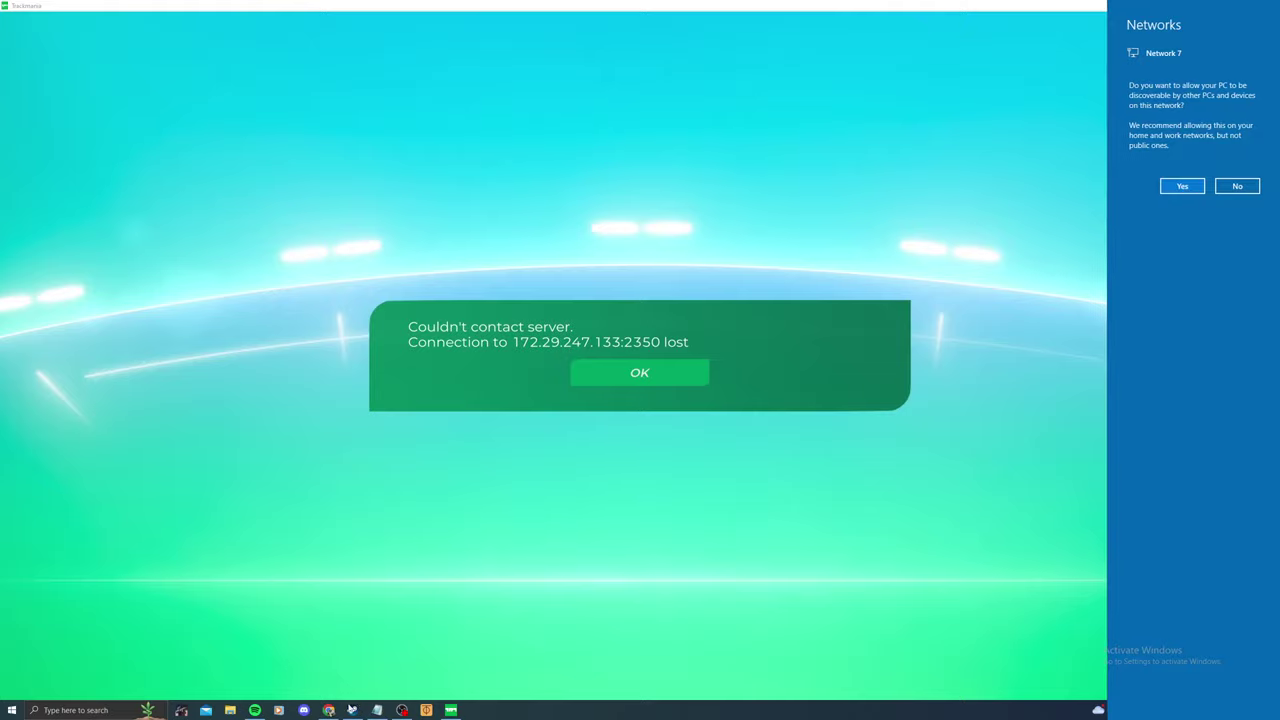
{"action": "left_click", "coordinate": [329, 710]}
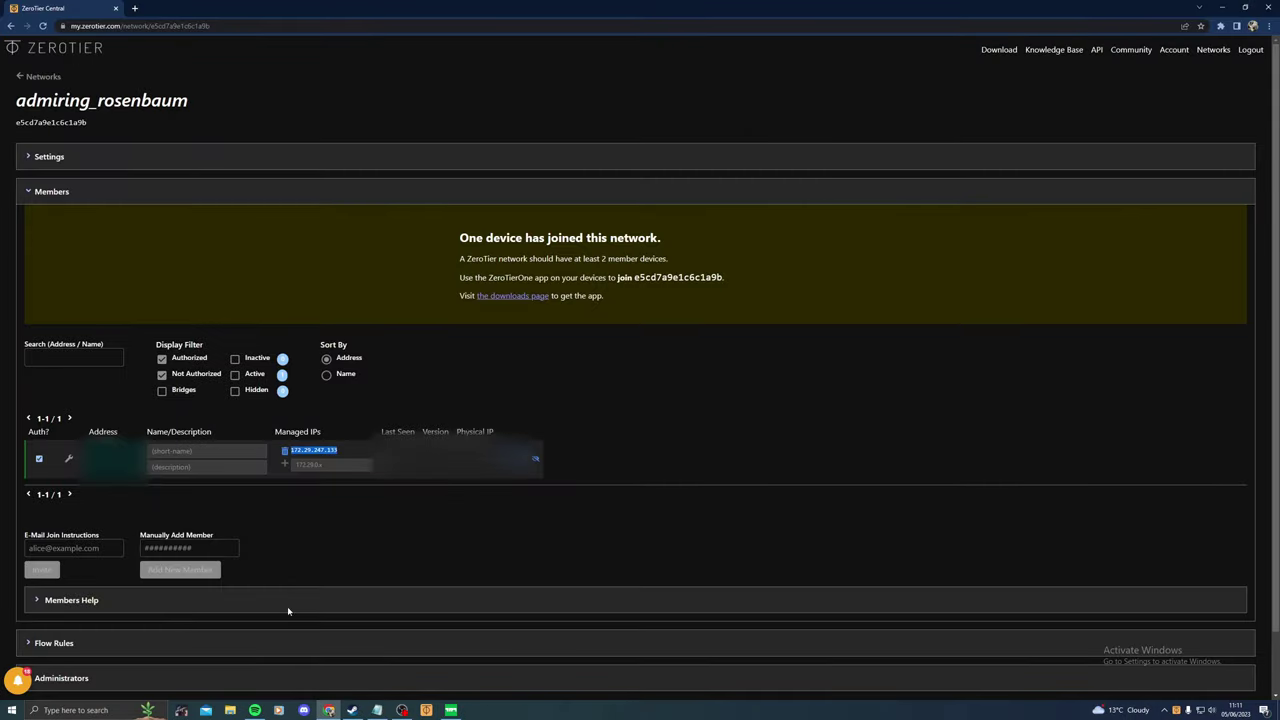
{"action": "left_click", "coordinate": [69, 458]}
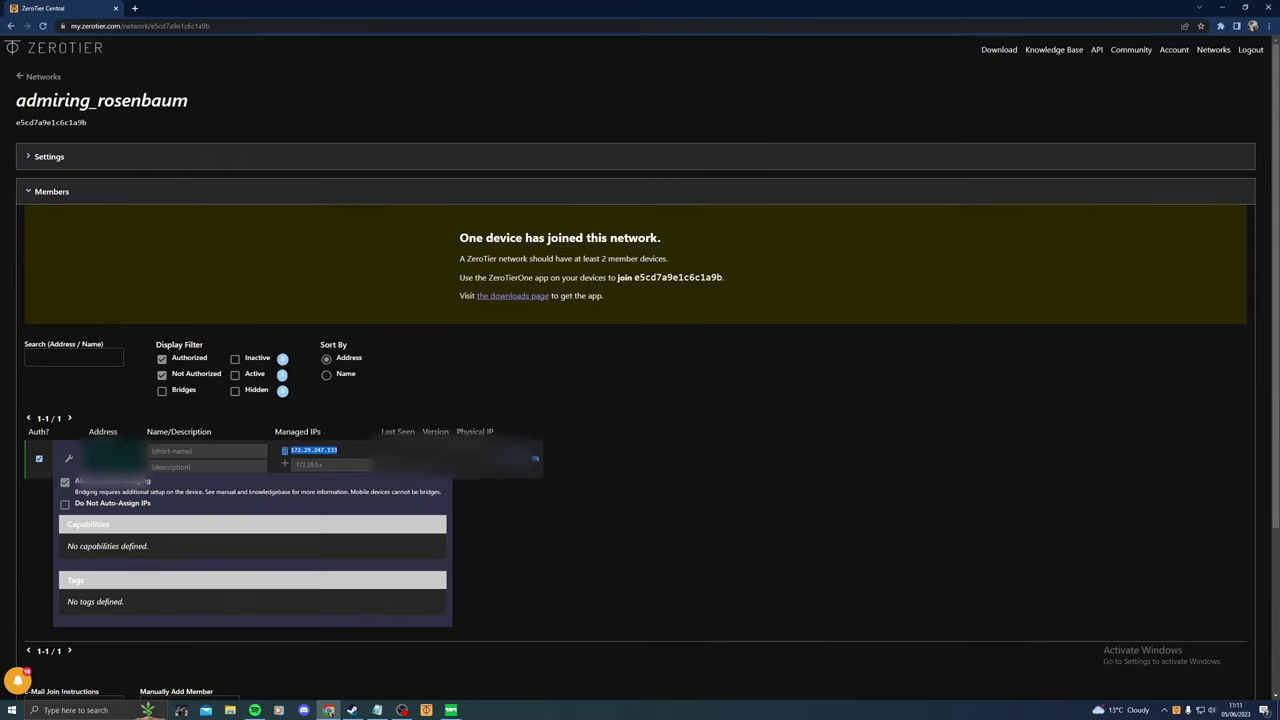
{"action": "left_click", "coordinate": [69, 458]}
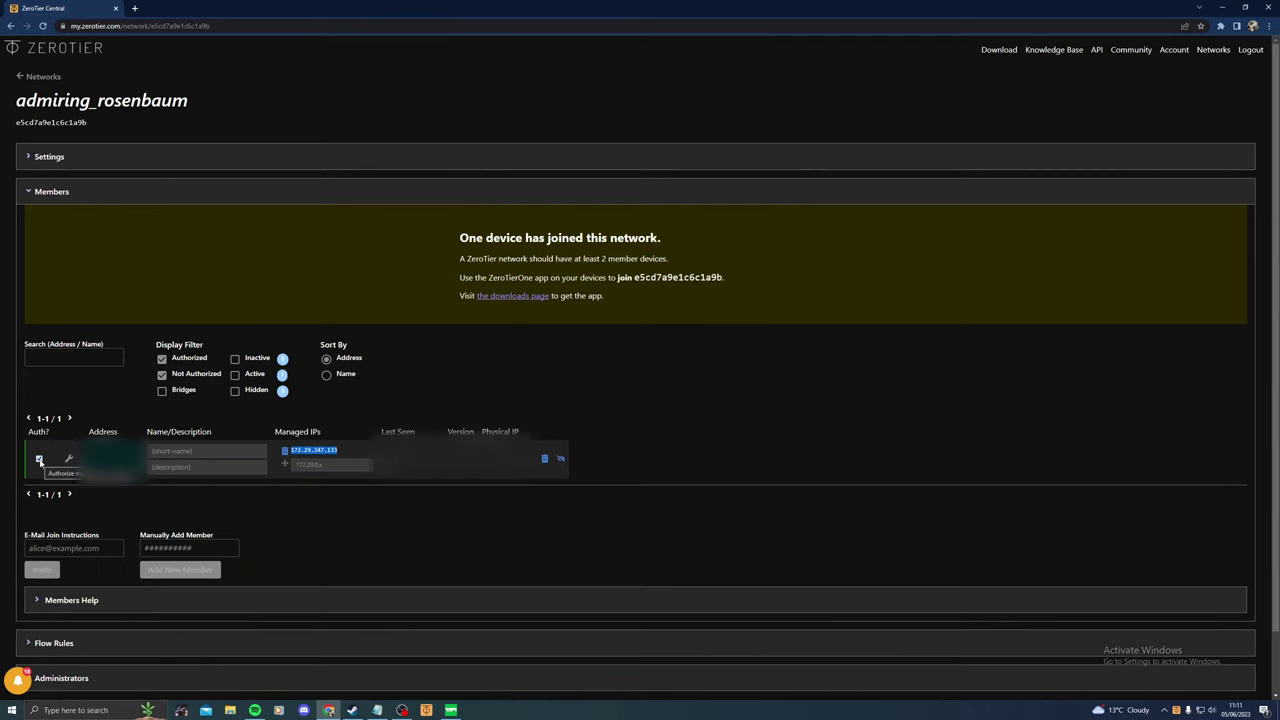
{"action": "left_click", "coordinate": [39, 458]}
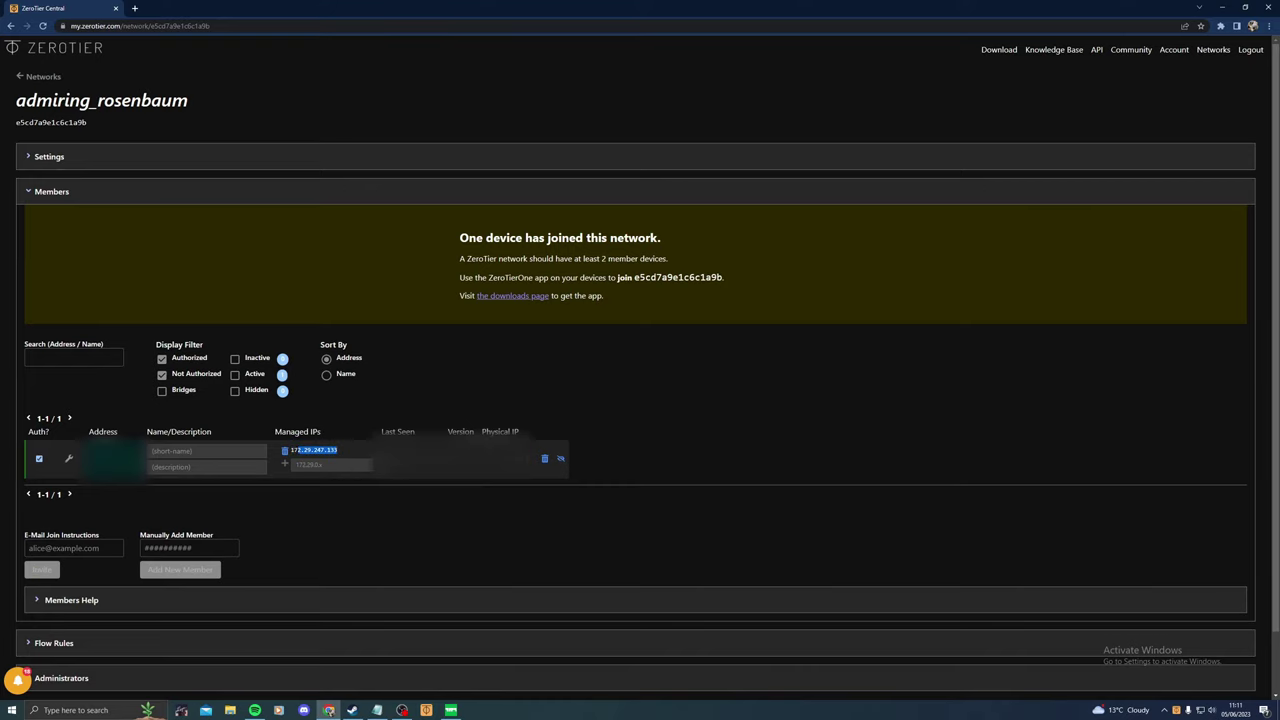
{"action": "left_click", "coordinate": [93, 706]}
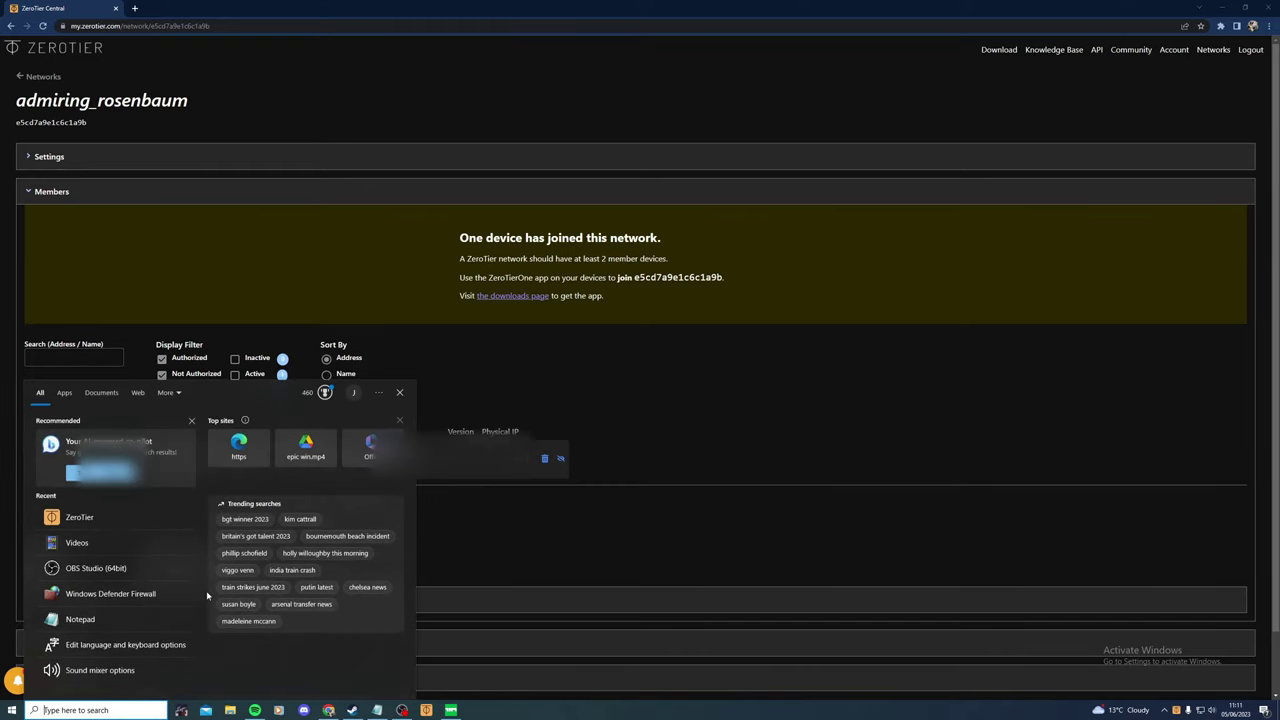
{"action": "left_click", "coordinate": [110, 593]}
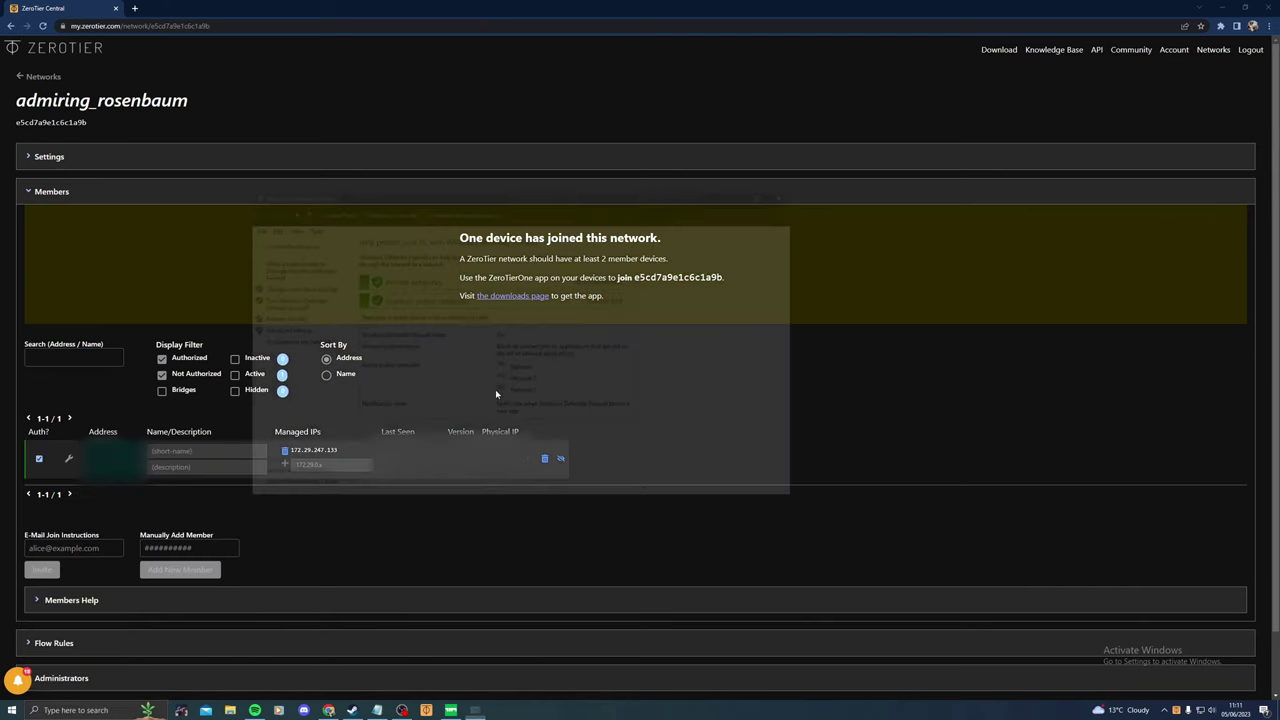
{"action": "left_click", "coordinate": [304, 265]}
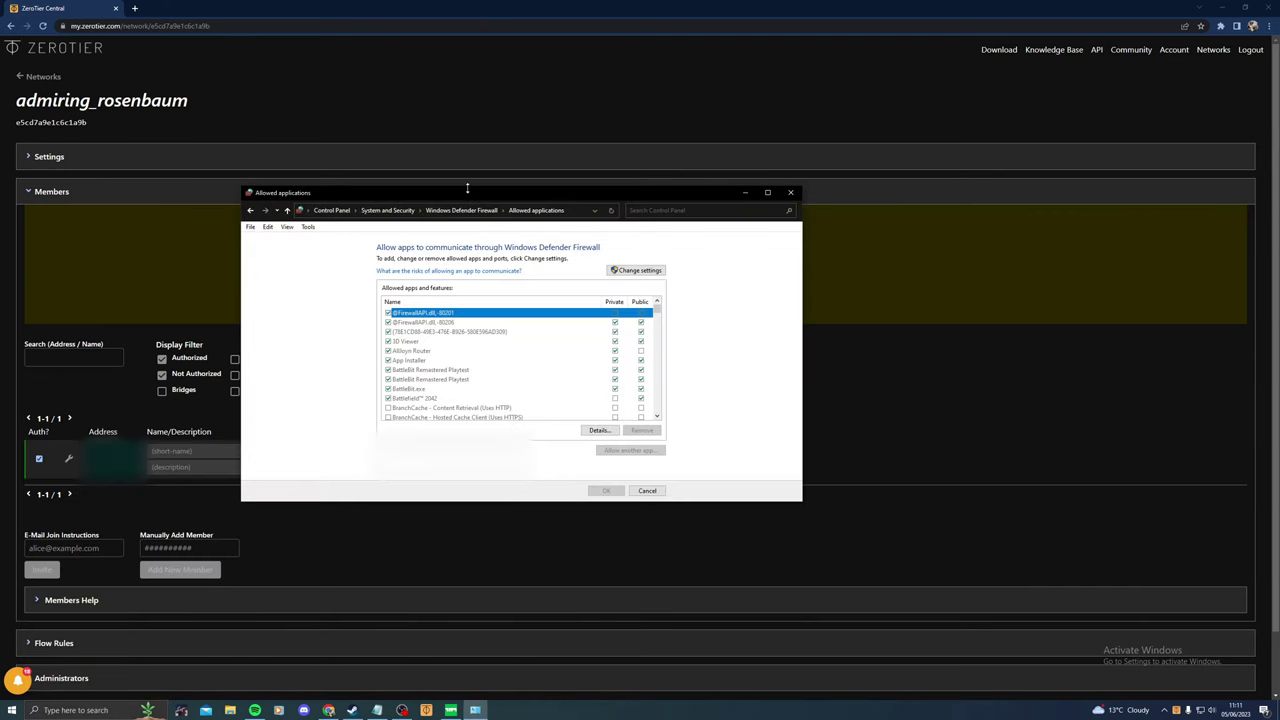
{"action": "left_click_drag", "start_coordinate": [467, 190], "coordinate": [467, 169]}
{"action": "left_click", "coordinate": [638, 248]}
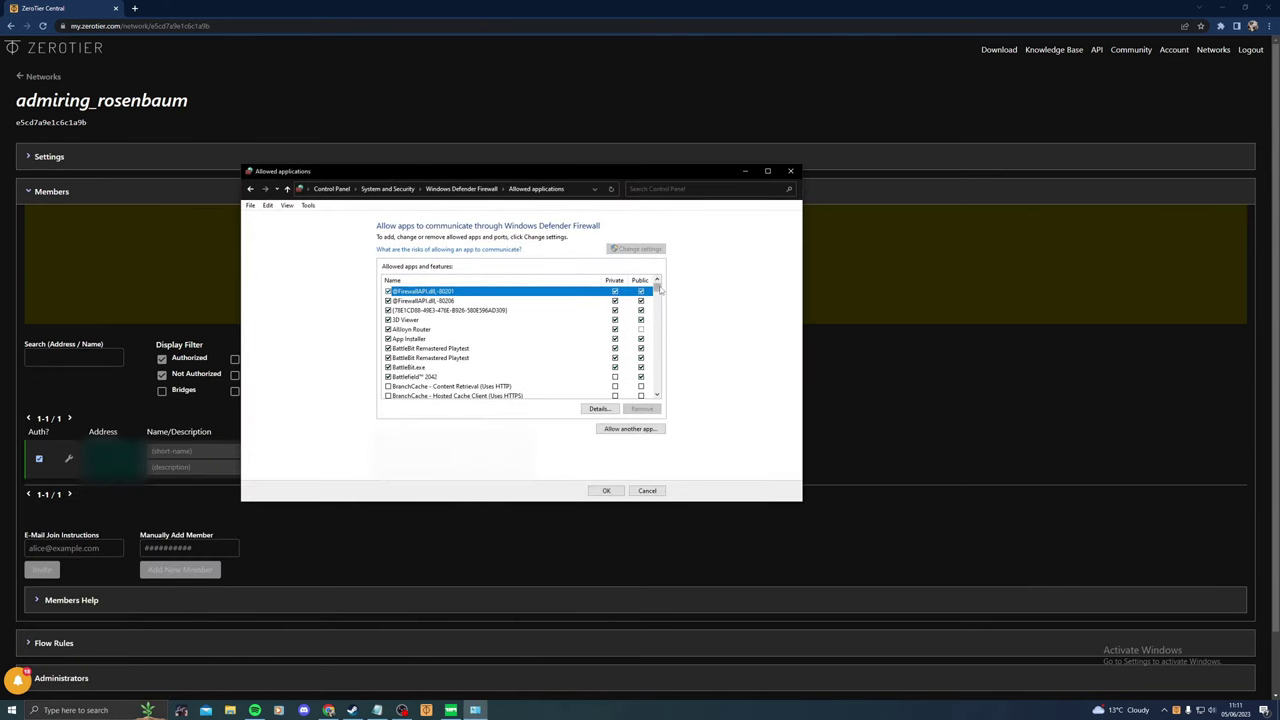
{"action": "left_click_drag", "start_coordinate": [657, 287], "coordinate": [659, 362]}
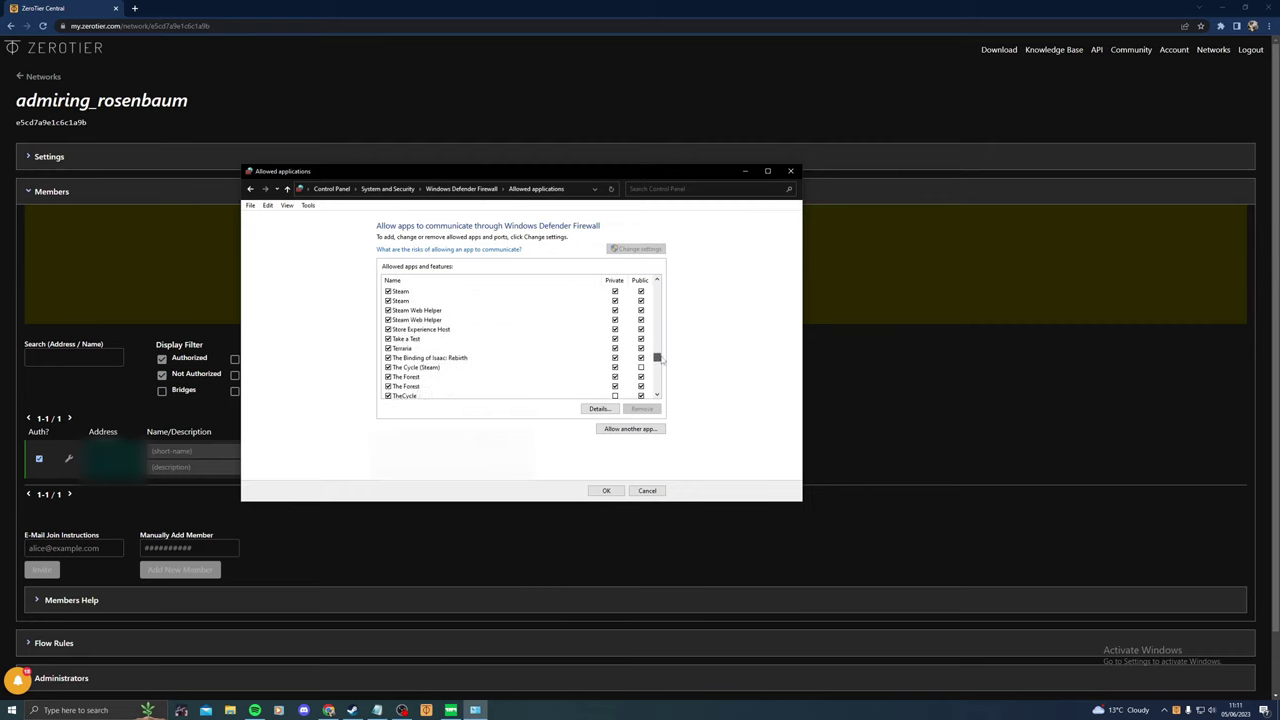
{"action": "left_click_drag", "start_coordinate": [661, 363], "coordinate": [663, 363]}
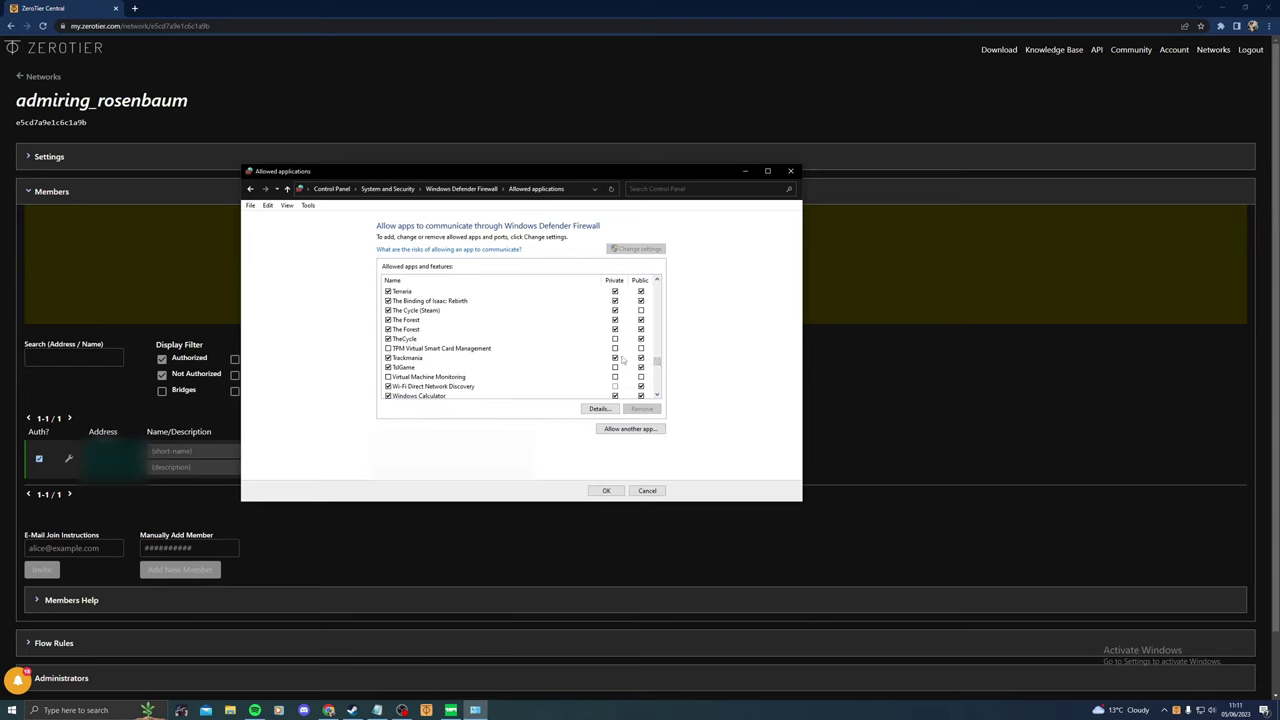
{"action": "left_click_drag", "start_coordinate": [657, 362], "coordinate": [657, 388]}
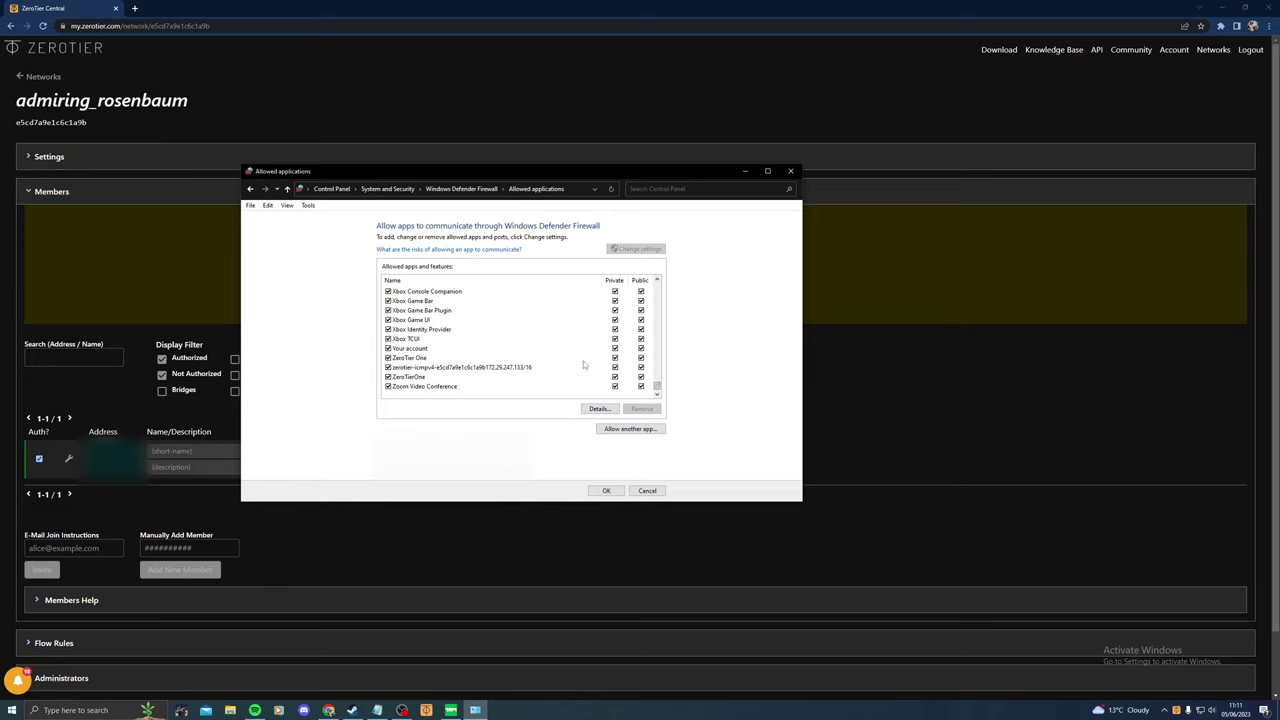
{"action": "left_click", "coordinate": [790, 172]}
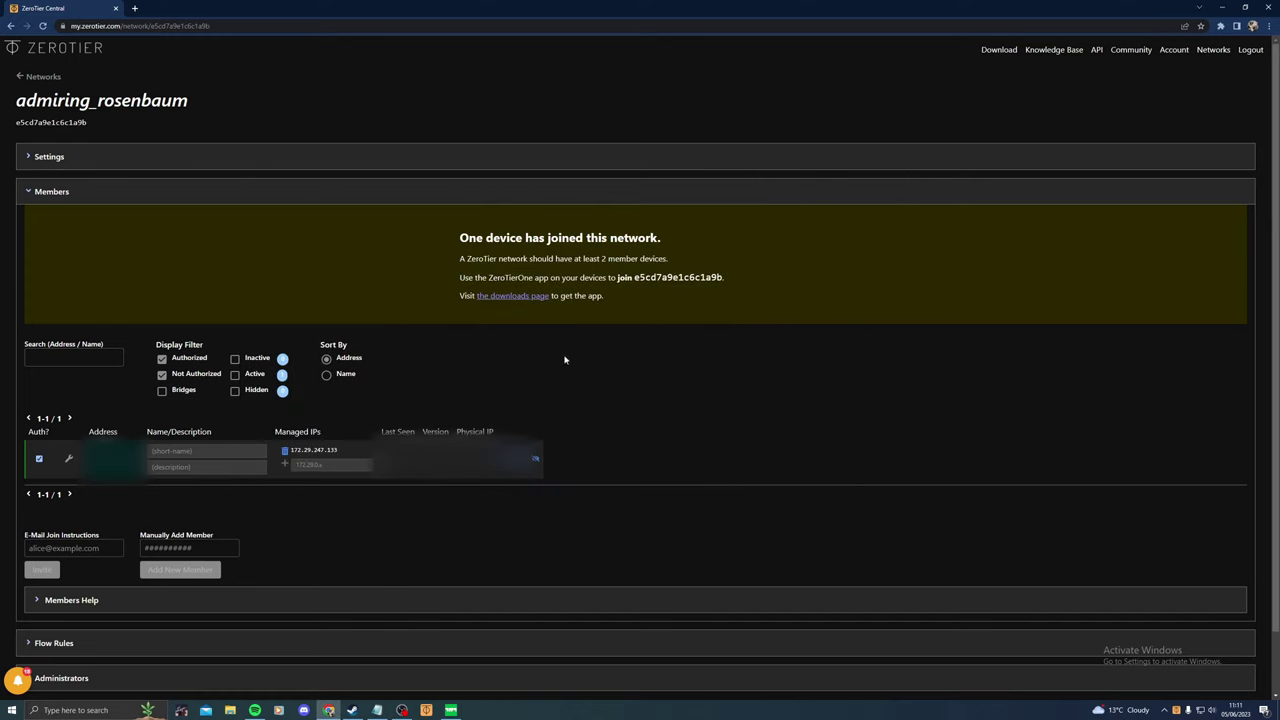